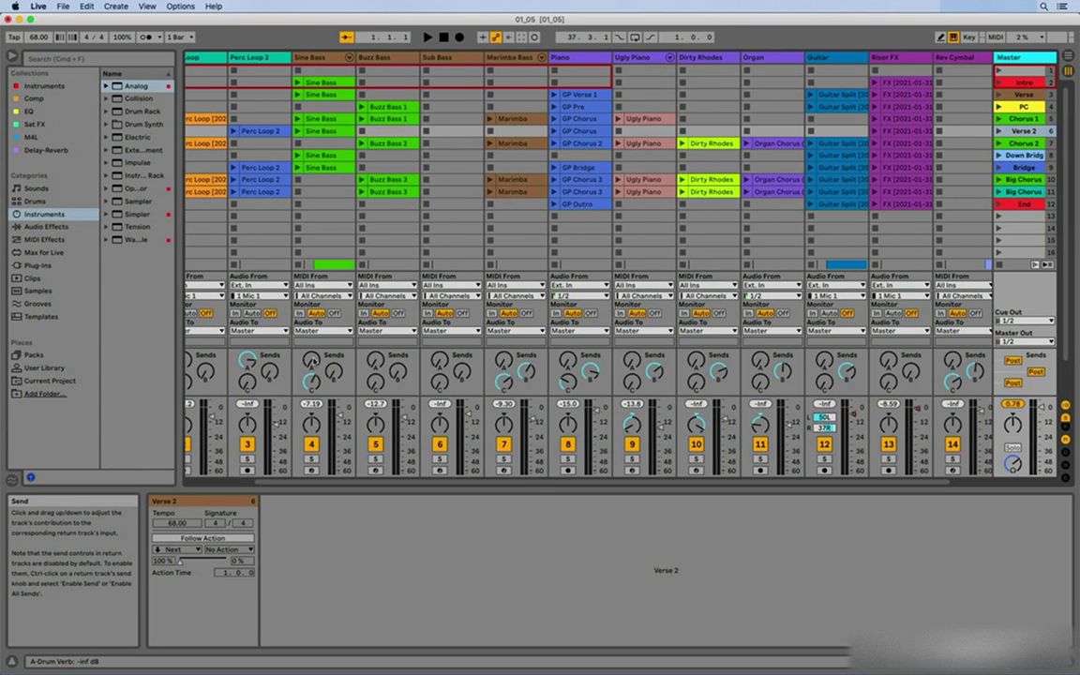
# - Turn the Sine Bass track off and back on with its track activator
pyautogui.click(312, 446)
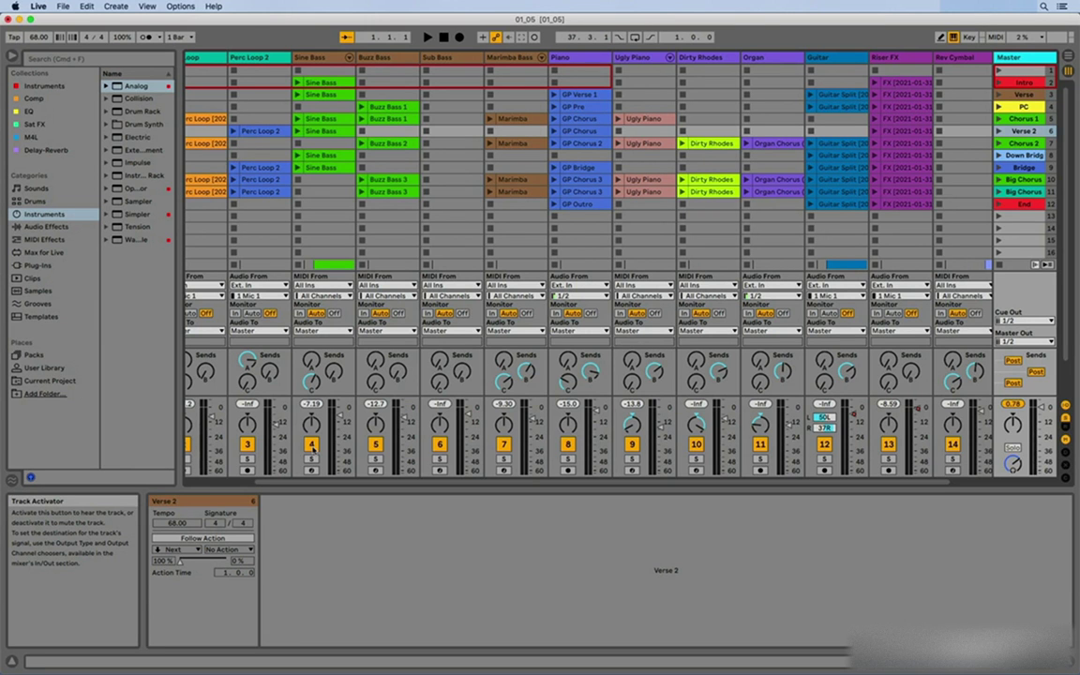
pyautogui.click(312, 444)
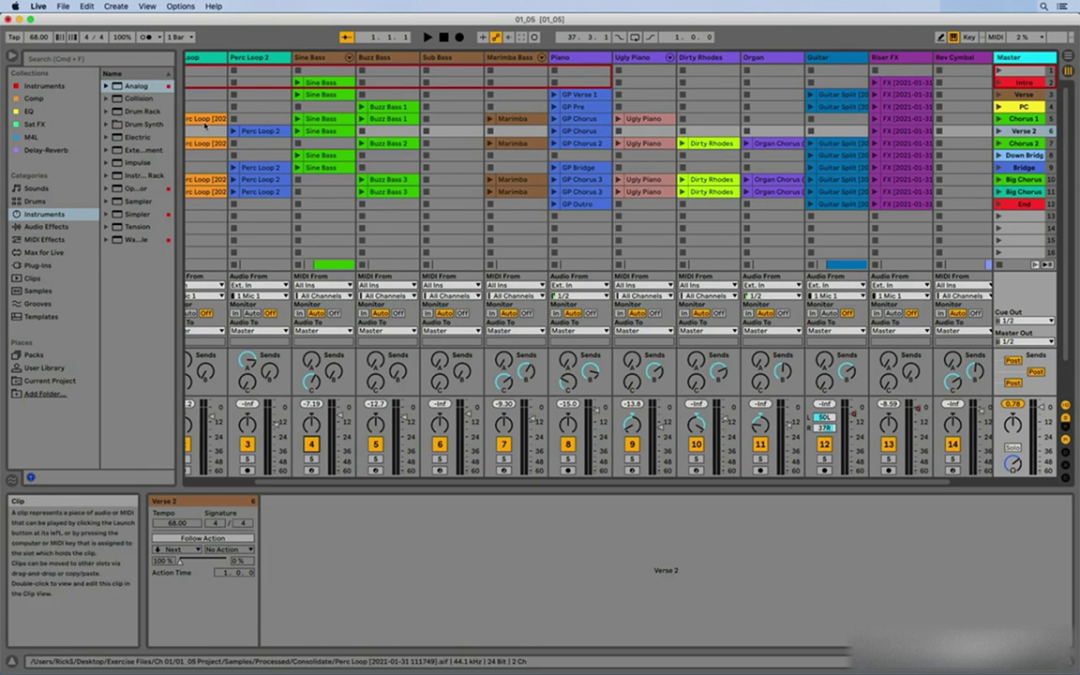
# - Display the notes of the Verse Drums clip, and inspect the device chain of the Drums track
pyautogui.hscroll(-3, 200, 122)
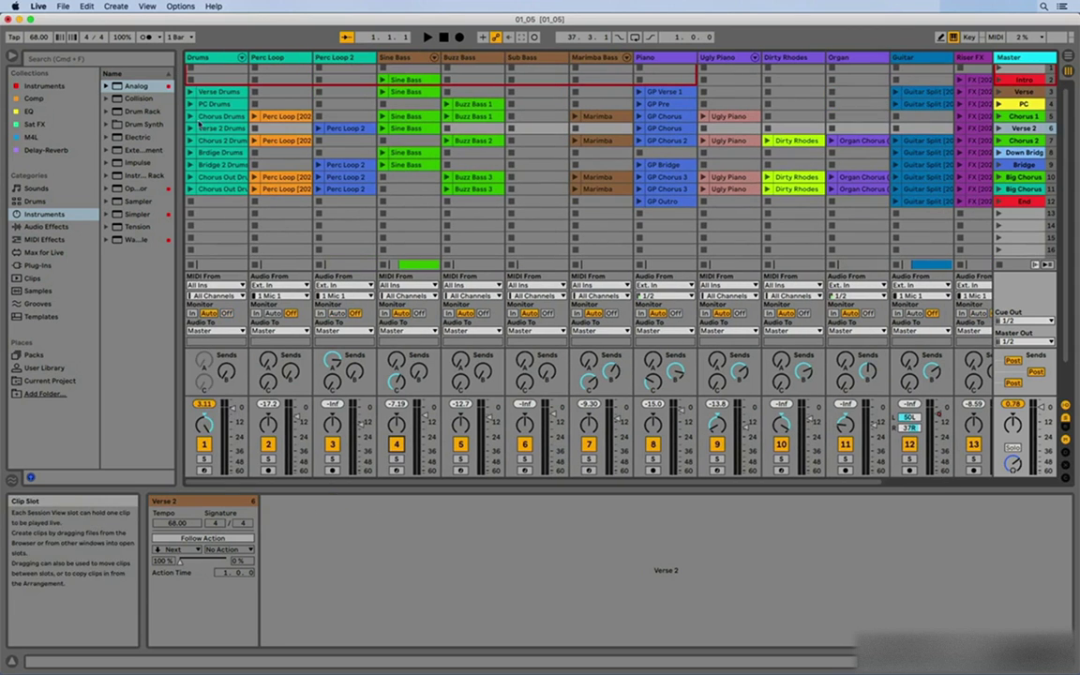
pyautogui.click(202, 91)
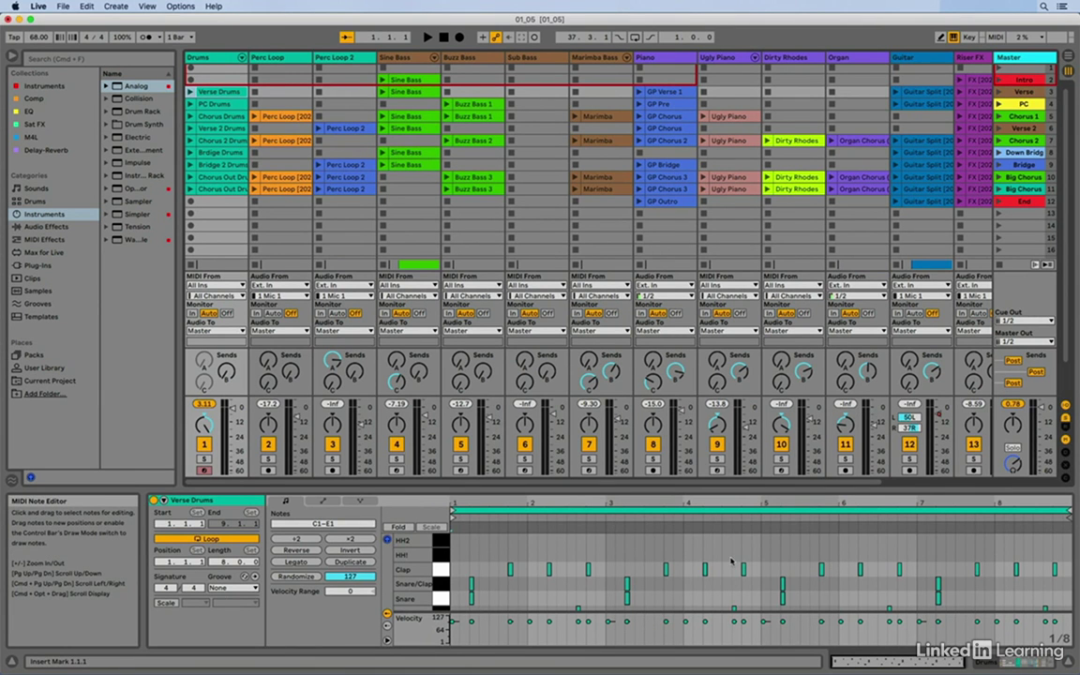
pyautogui.click(1019, 664)
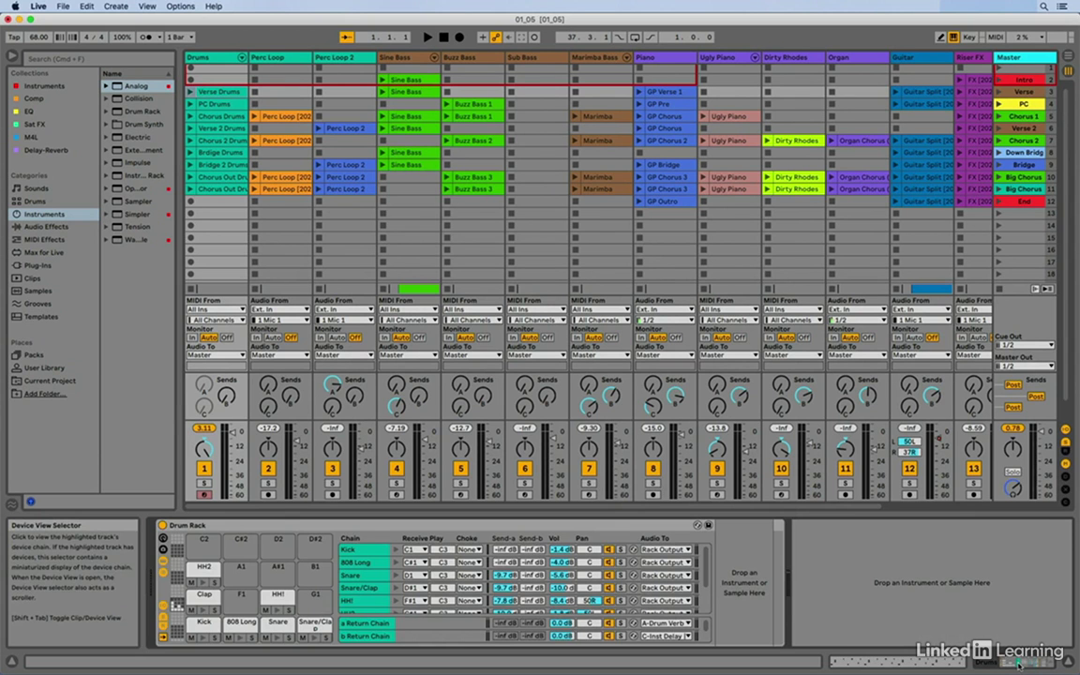
# - Inspect the Piano and Ugly Piano device chains, and show the notes of the Ugly Piano clip in the Chorus 2 scene
pyautogui.click(663, 130)
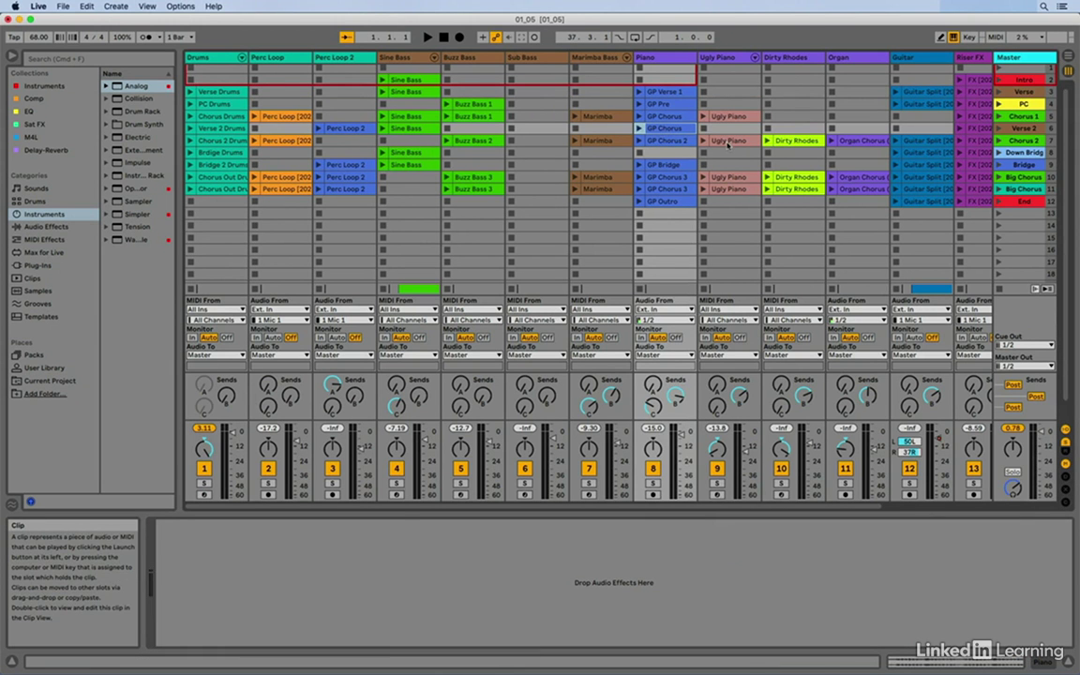
pyautogui.click(728, 144)
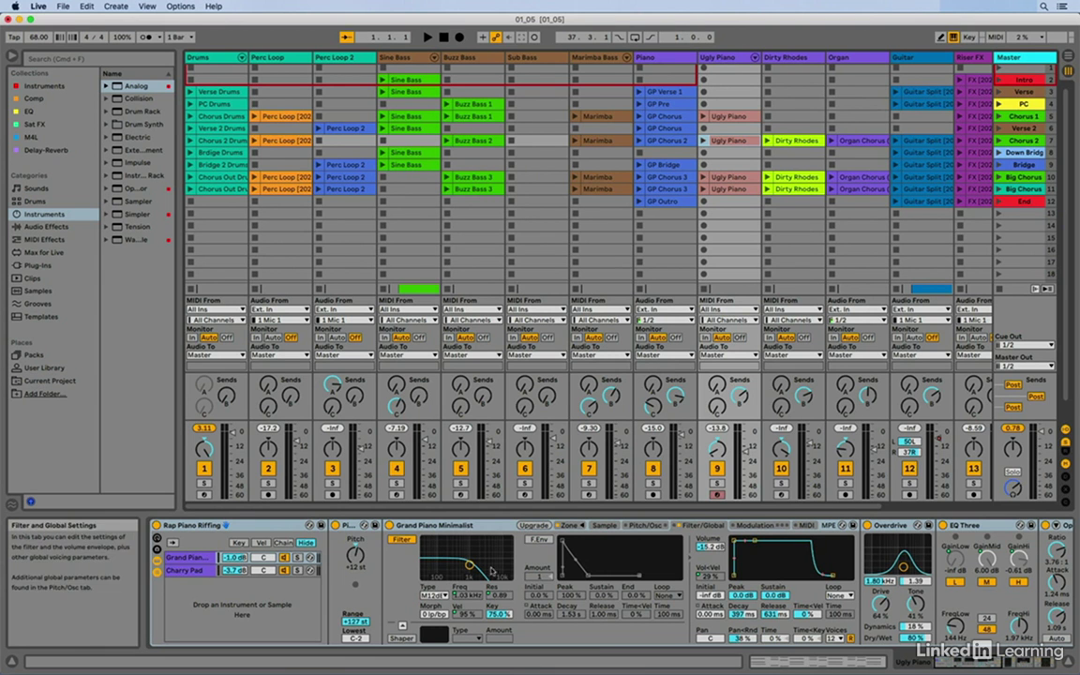
pyautogui.hscroll(5, 436, 563)
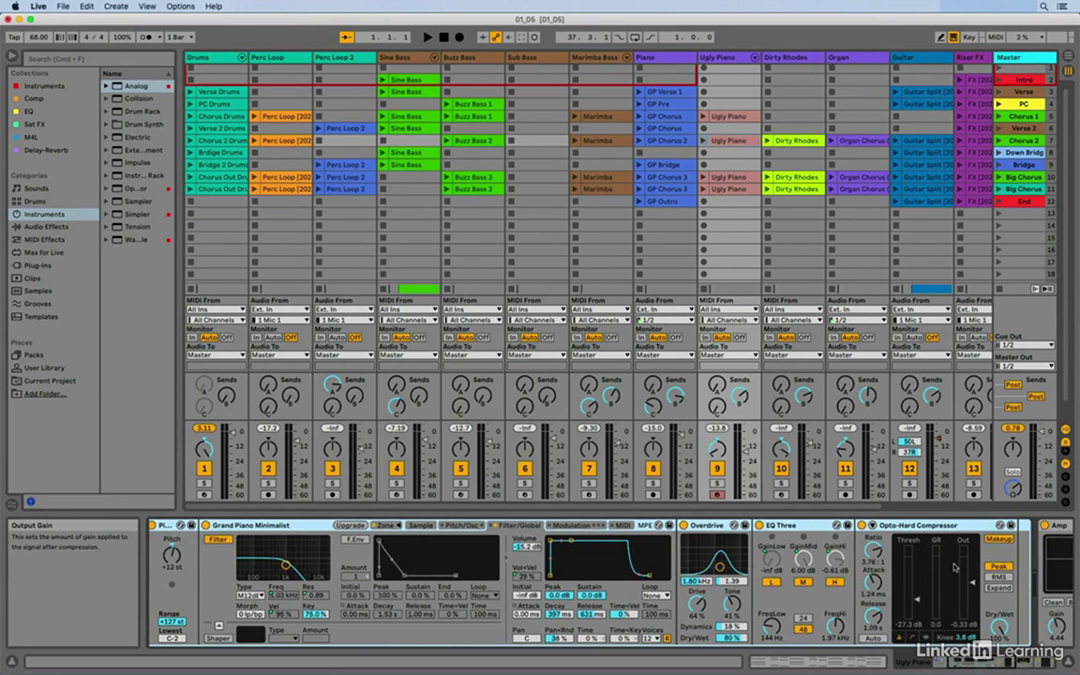
pyautogui.click(813, 666)
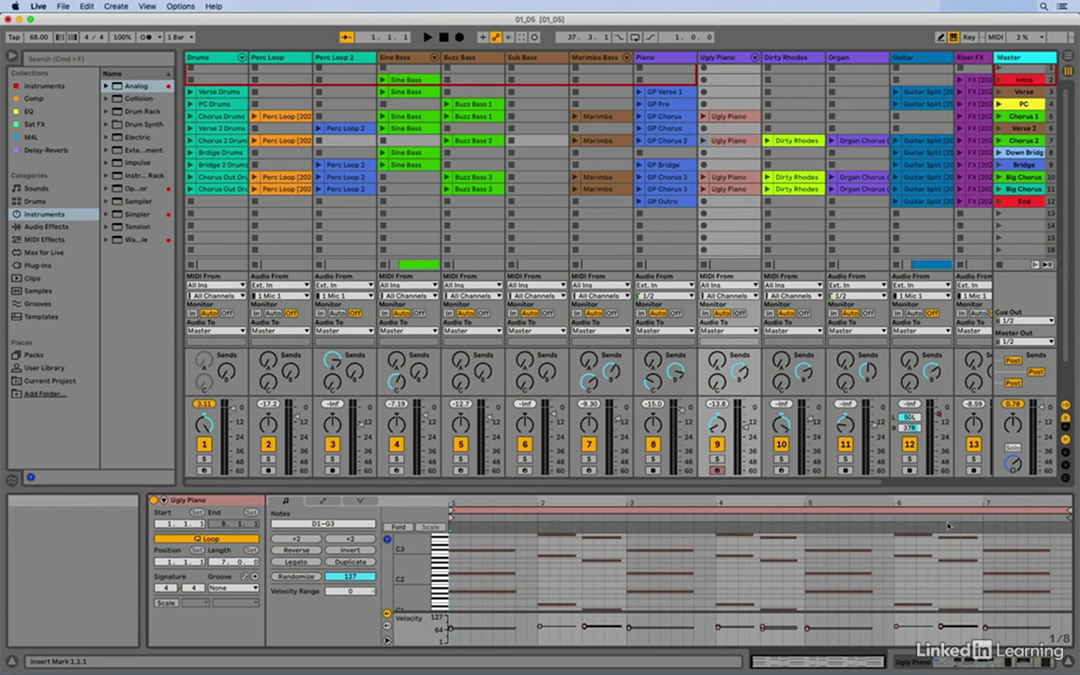
# - Show the Help View with the built-in lessons and close it again
pyautogui.click(147, 6)
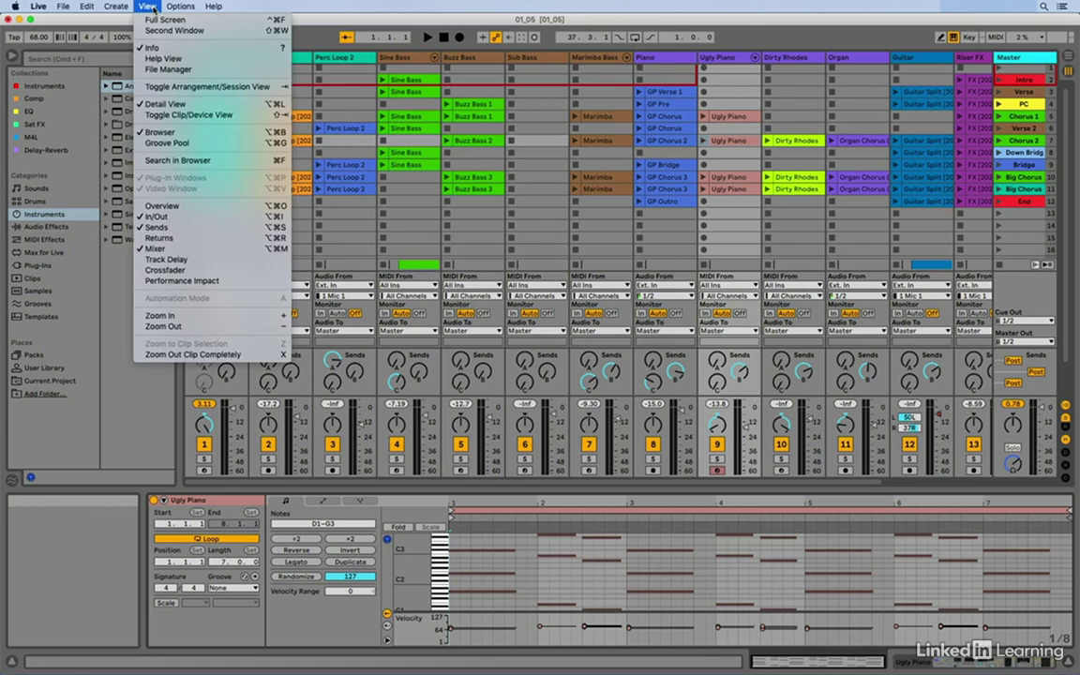
pyautogui.click(160, 60)
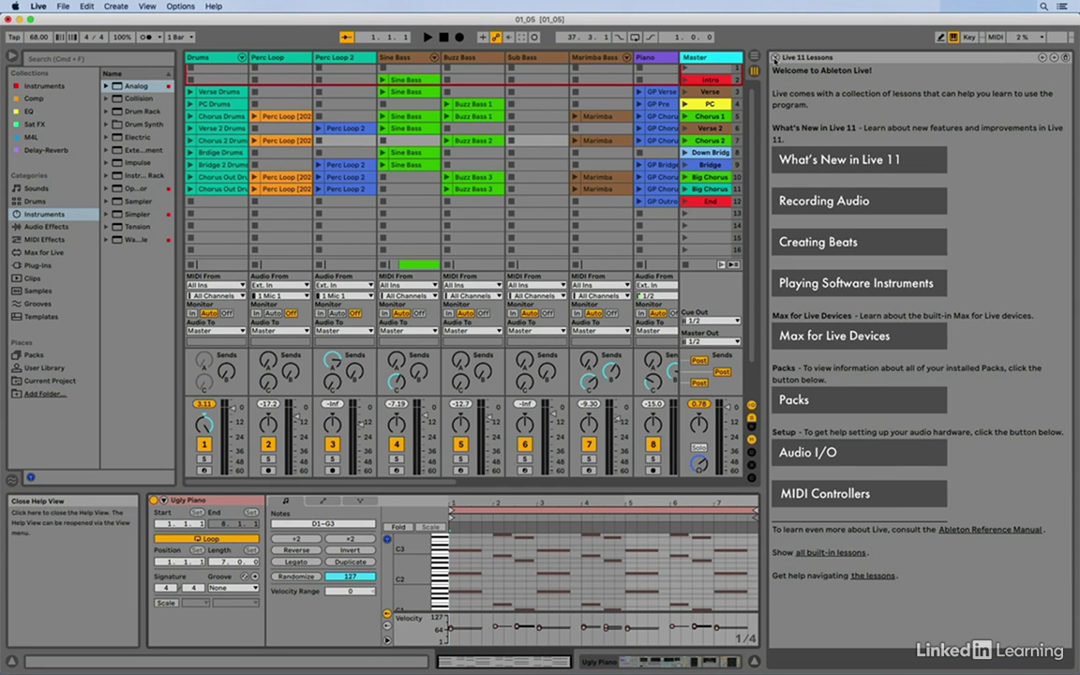
pyautogui.click(774, 57)
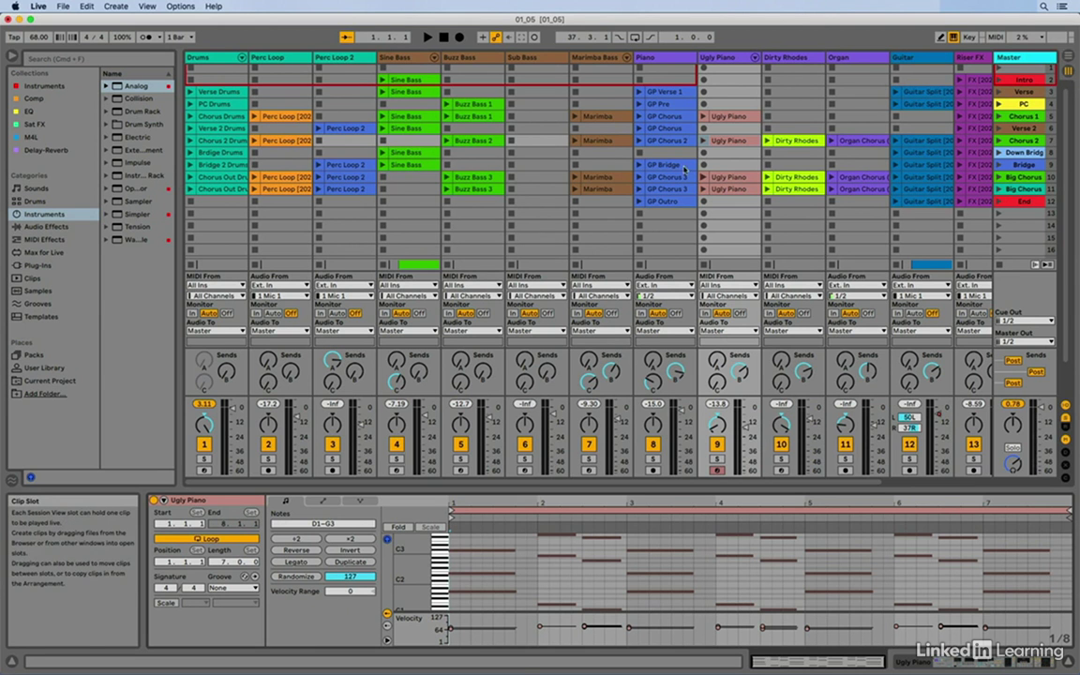
# - Toggle between the Session and Arrangement Views, ending on the Arrangement with the start of the song in view
pyautogui.click(1068, 58)
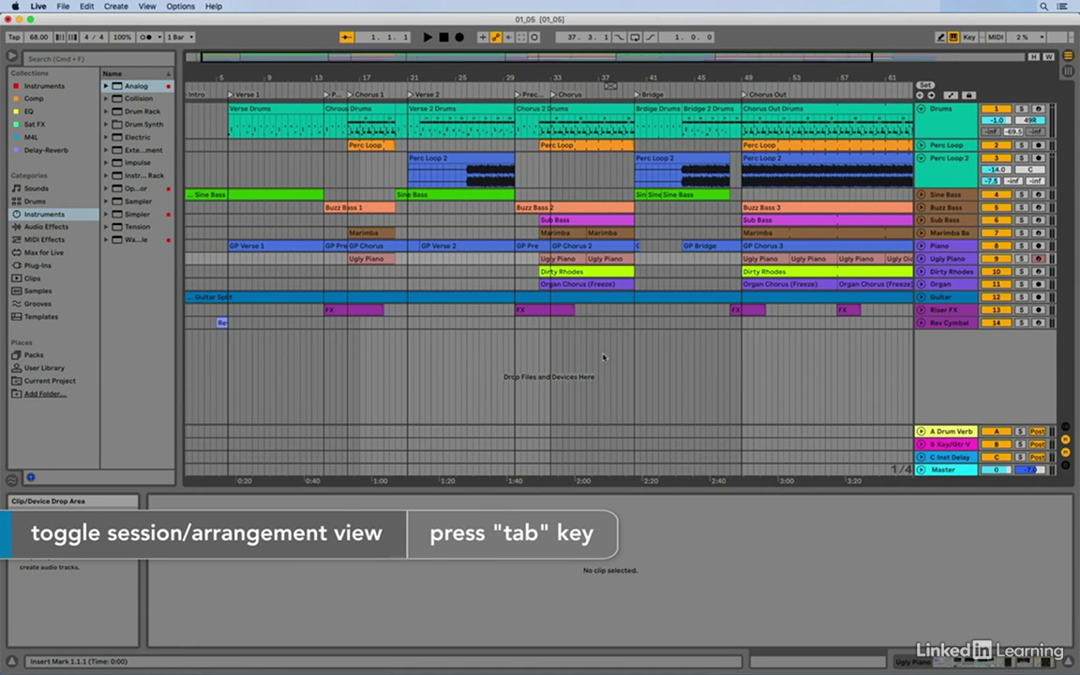
pyautogui.press('Tab')
pyautogui.press('Tab')
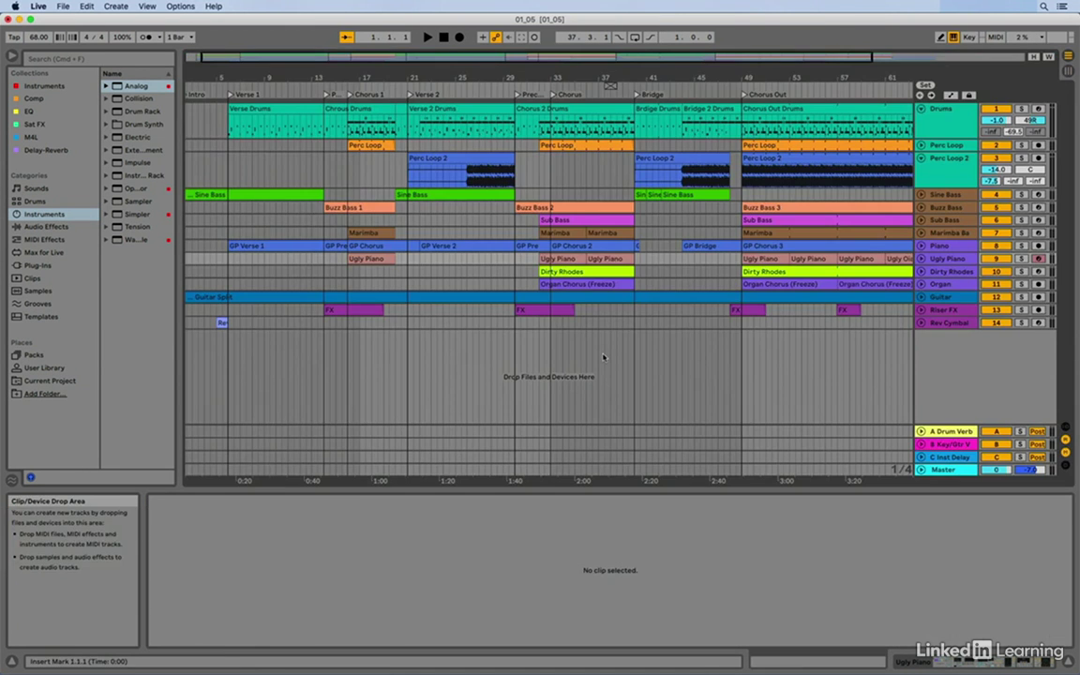
pyautogui.press('Tab')
pyautogui.press('Tab')
pyautogui.hscroll(2, 726, 405)
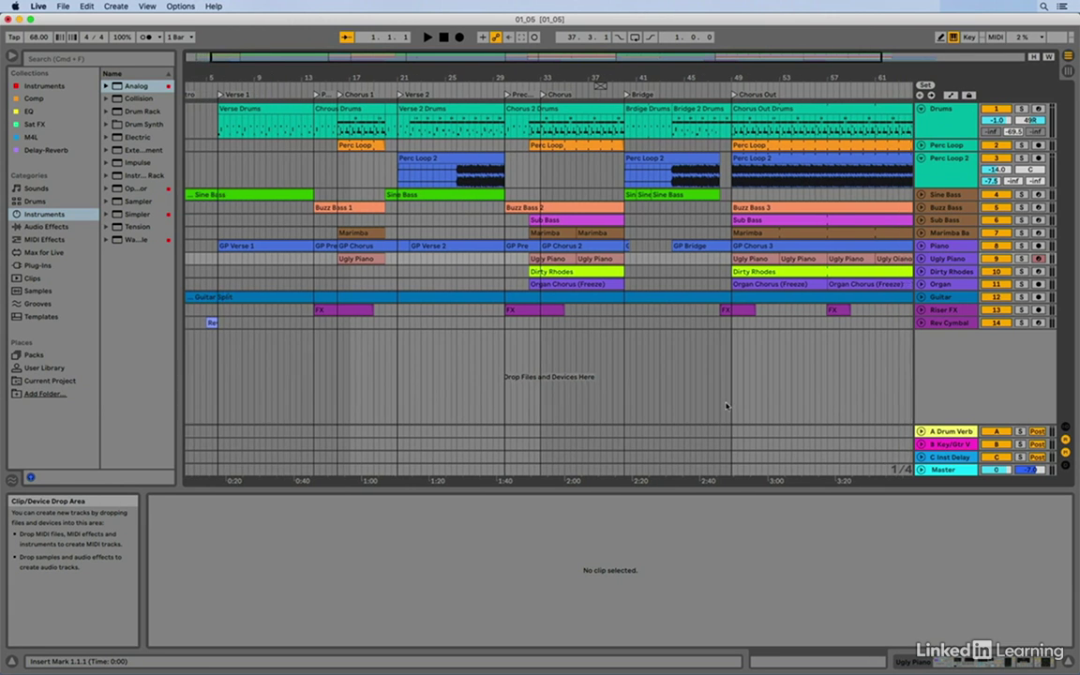
pyautogui.hscroll(-3, 726, 405)
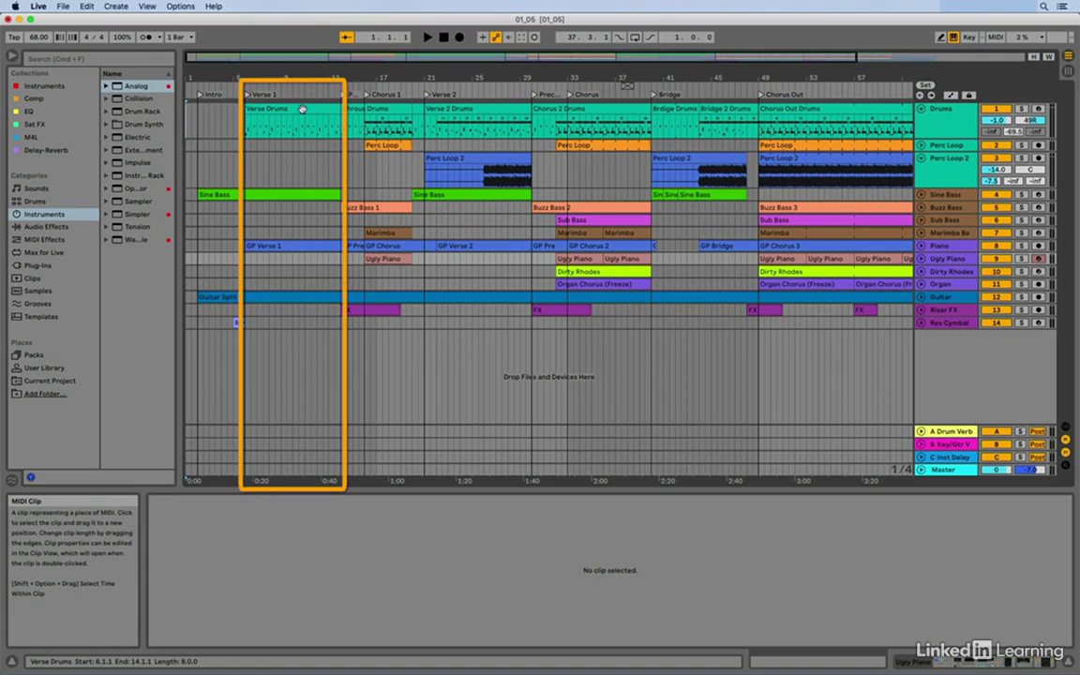
# - Select the Verse Drums clip in the arrangement, and fold the Drums and Perc Loop 2 tracks
pyautogui.click(262, 108)
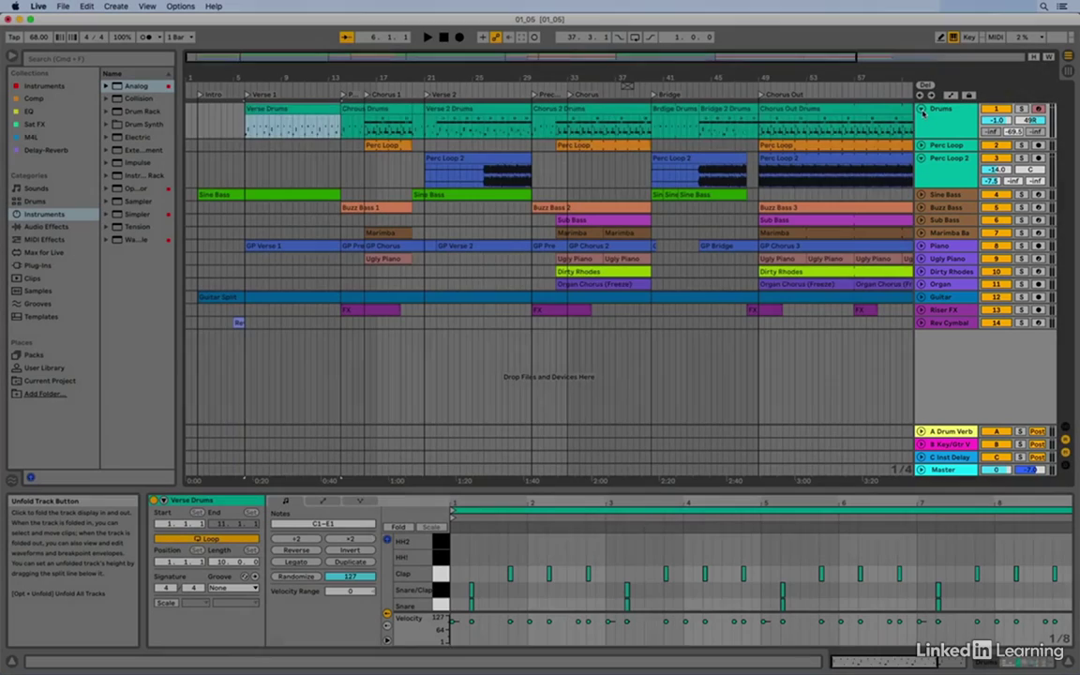
pyautogui.click(921, 109)
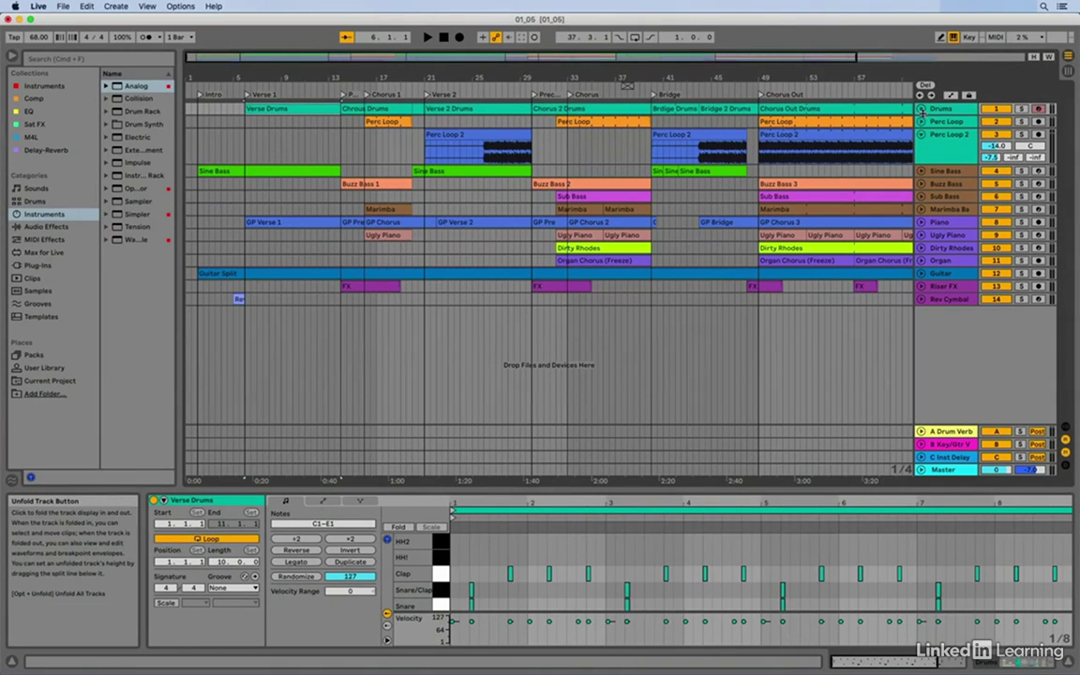
pyautogui.click(921, 136)
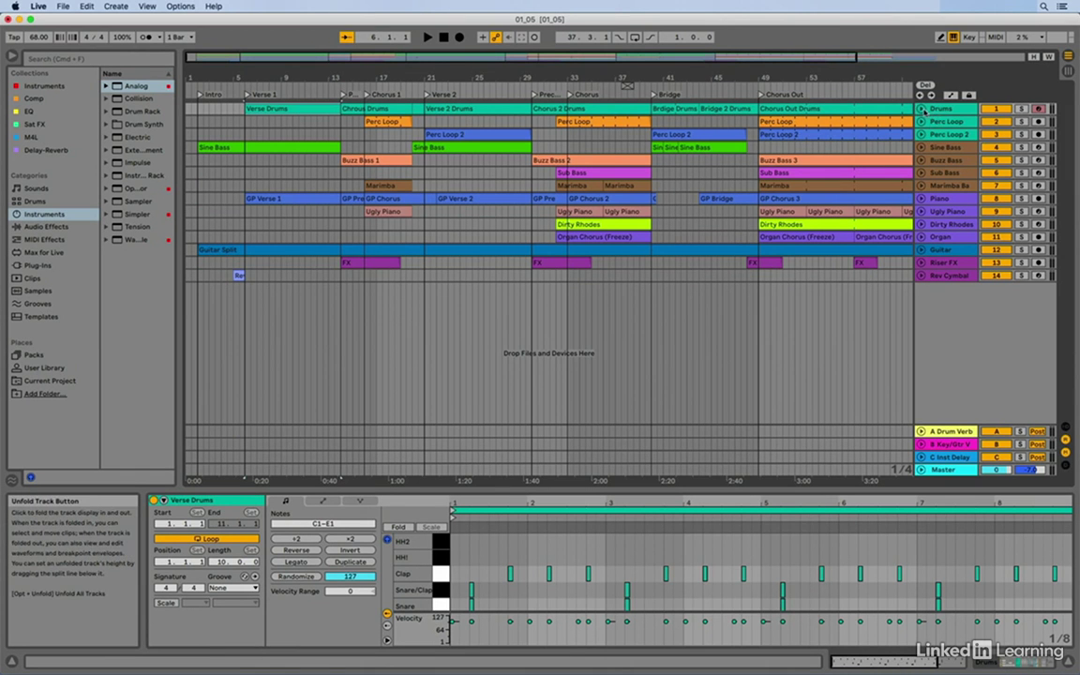
# - Unfold the Drums track and increase its height in the arrangement
pyautogui.click(921, 109)
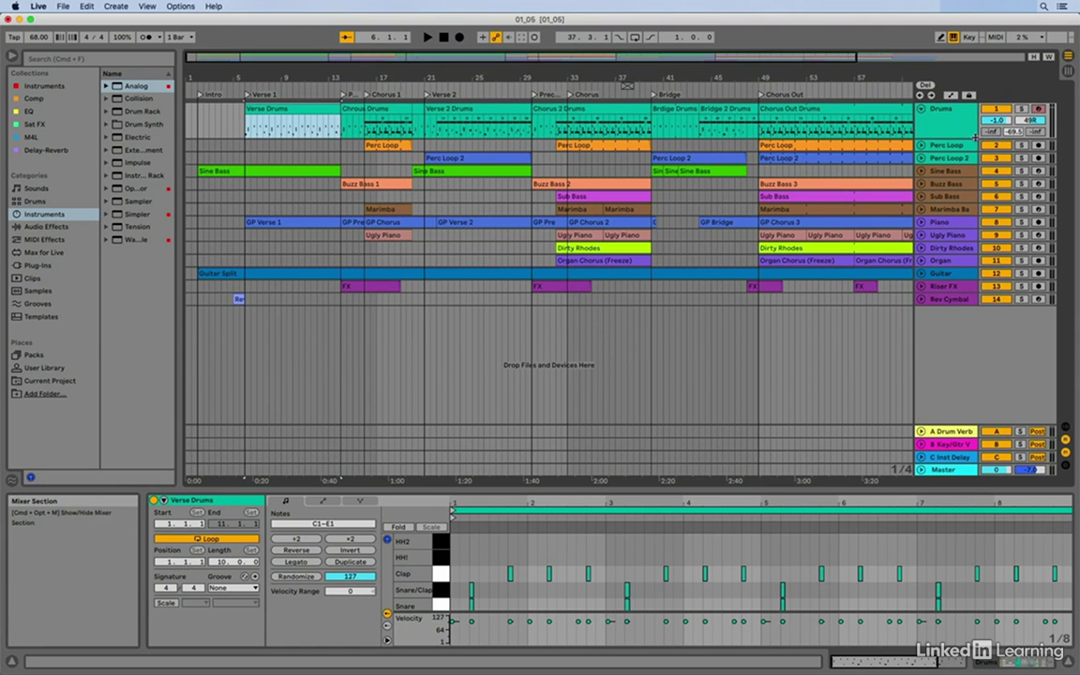
pyautogui.click(955, 138)
pyautogui.moveTo(955, 138)
pyautogui.mouseDown()
pyautogui.moveTo(954, 202)
pyautogui.moveTo(953, 142)
pyautogui.mouseUp()
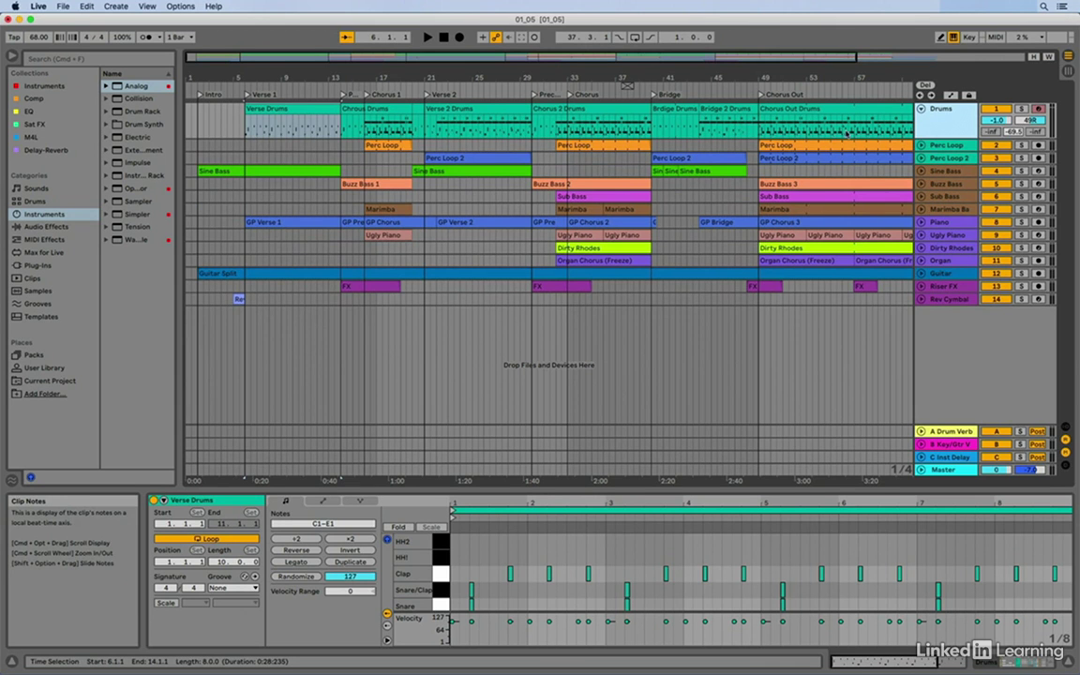
pyautogui.moveTo(975, 137); pyautogui.dragTo(967, 158)
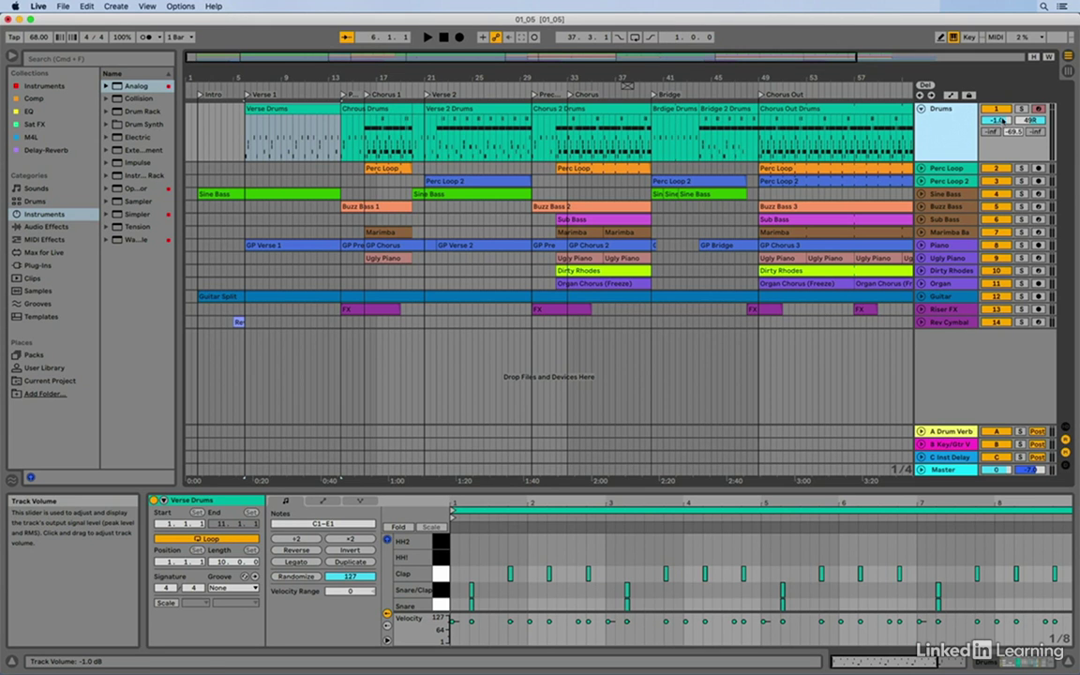
# - Set the Drums track volume to -2.3 dB
pyautogui.click(996, 121)
pyautogui.moveTo(996, 121); pyautogui.dragTo(997, 115)
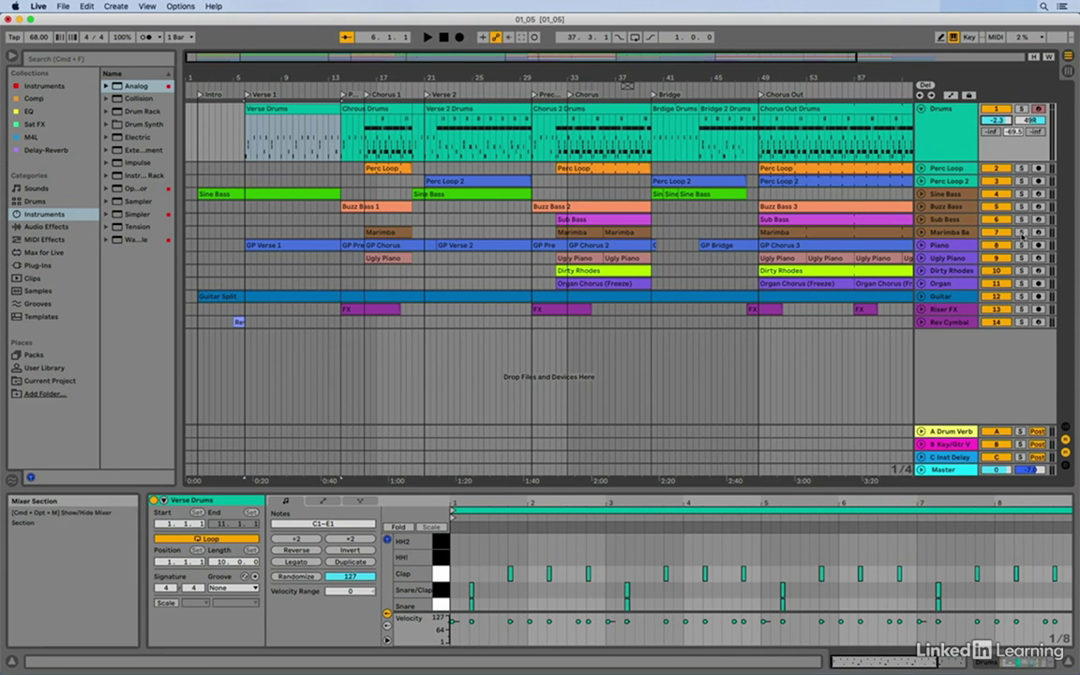
# - Show the In/Out section in the arrangement, and hide and restore the return tracks and the mixer section
pyautogui.click(1065, 428)
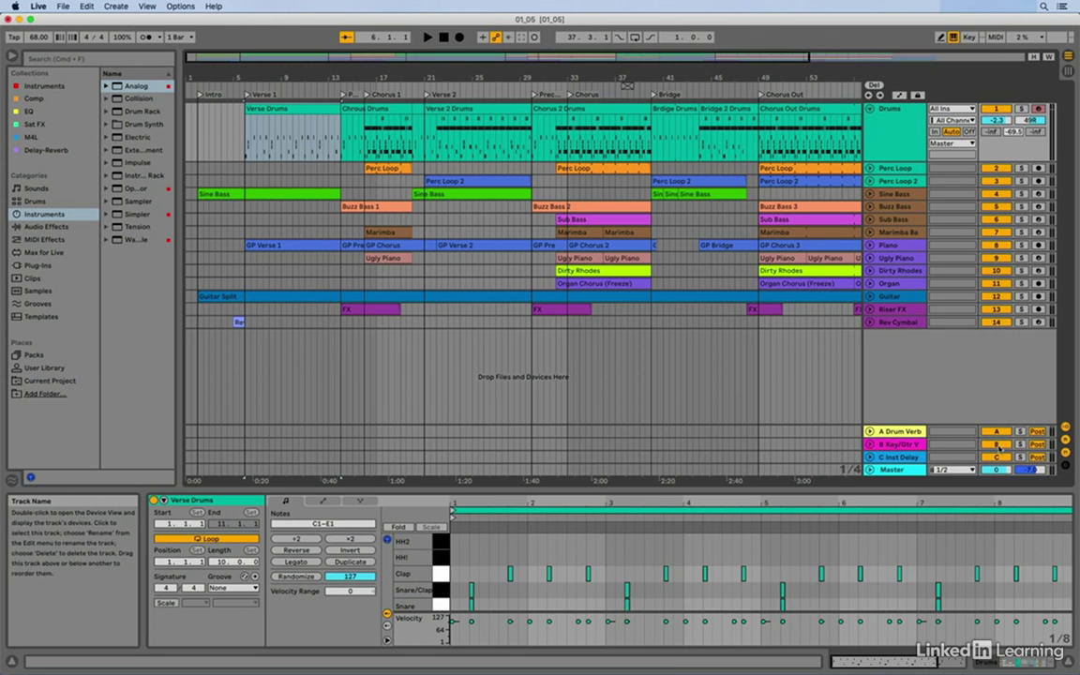
pyautogui.click(1066, 440)
pyautogui.click(1065, 440)
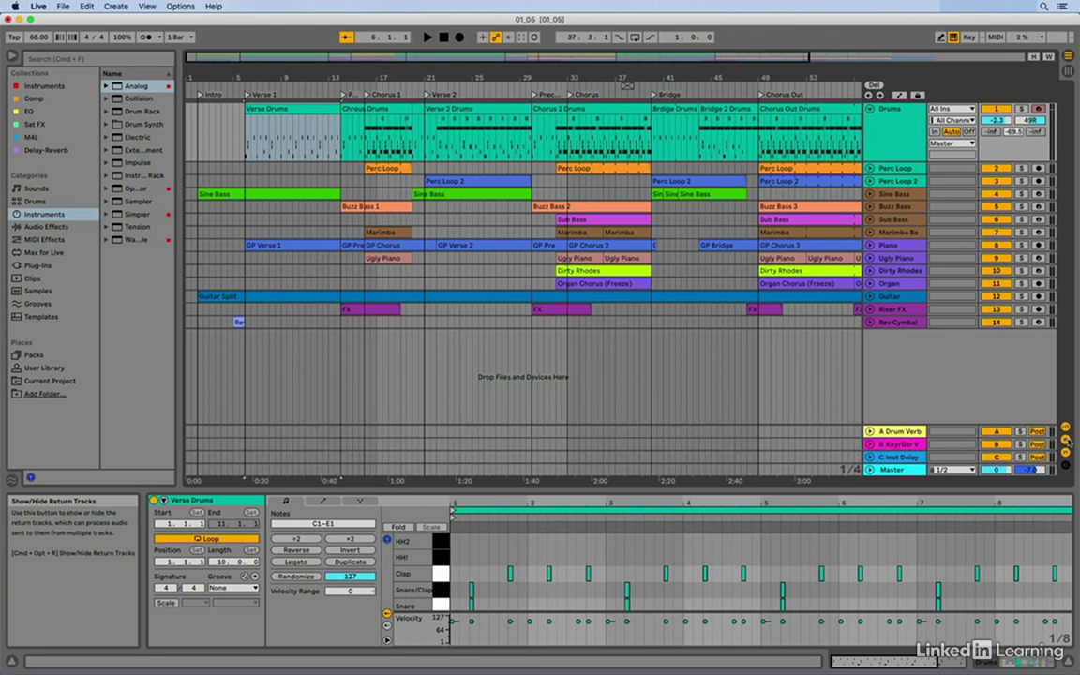
pyautogui.click(1065, 452)
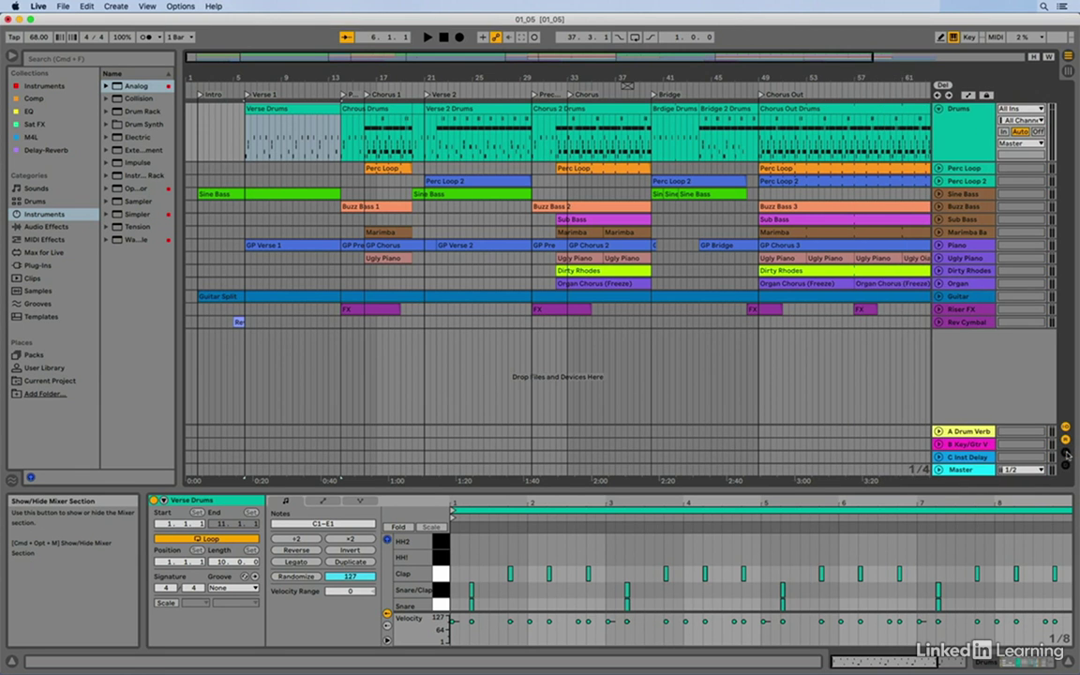
pyautogui.click(1065, 453)
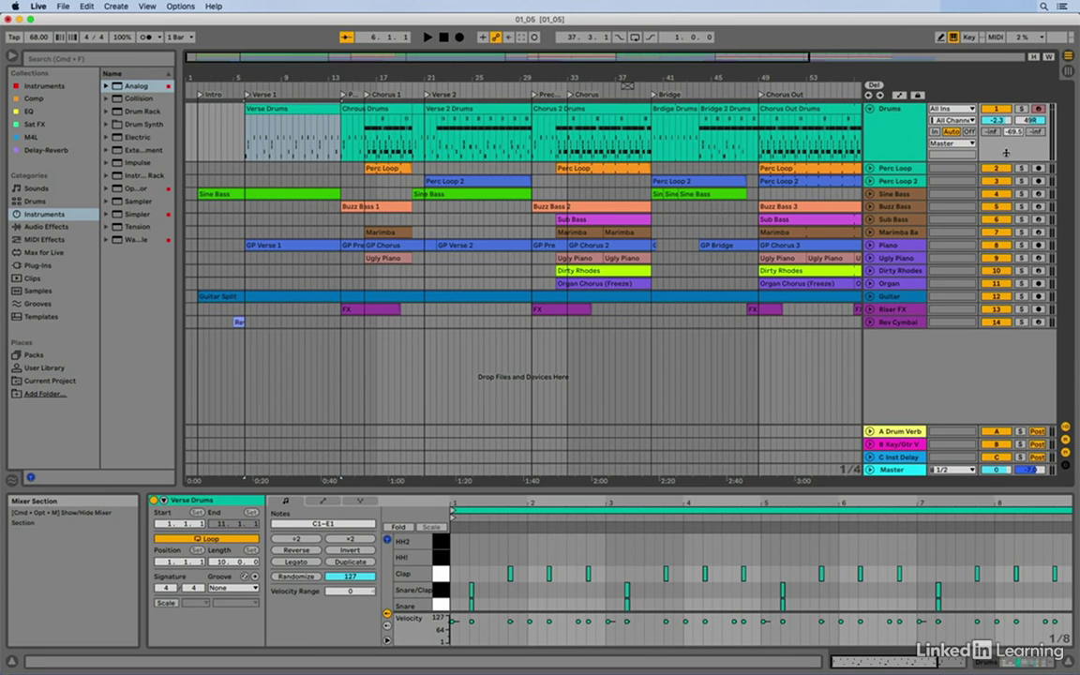
# - Return to the Session View and stop all clips
pyautogui.press('Tab')
pyautogui.scroll(-1, 1007, 156)
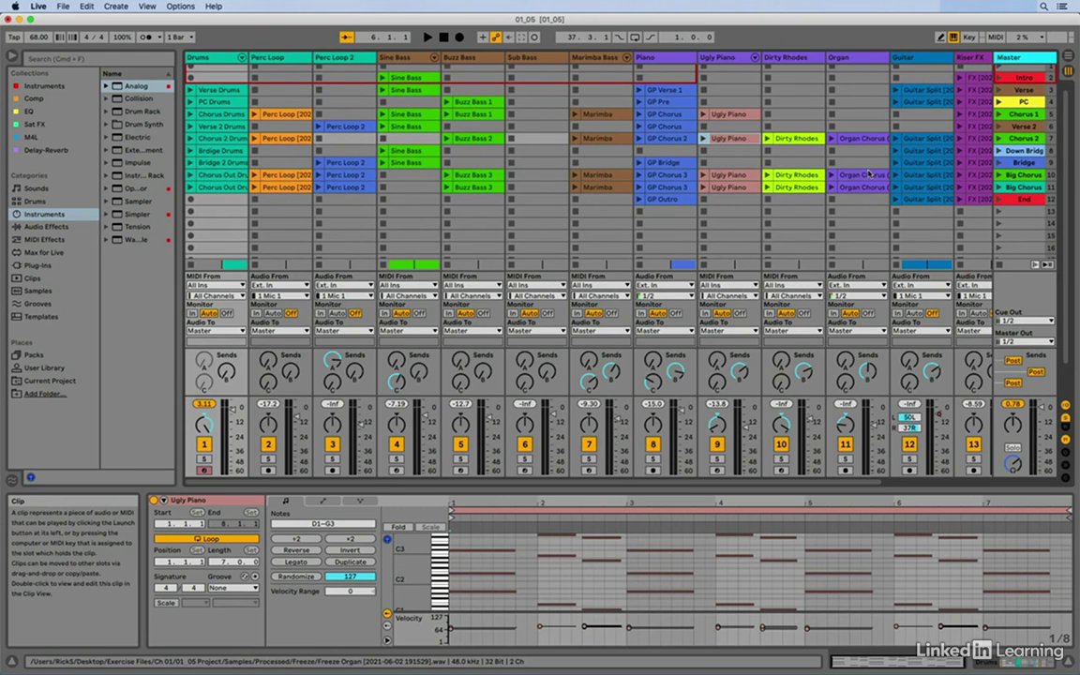
pyautogui.scroll(1, 868, 173)
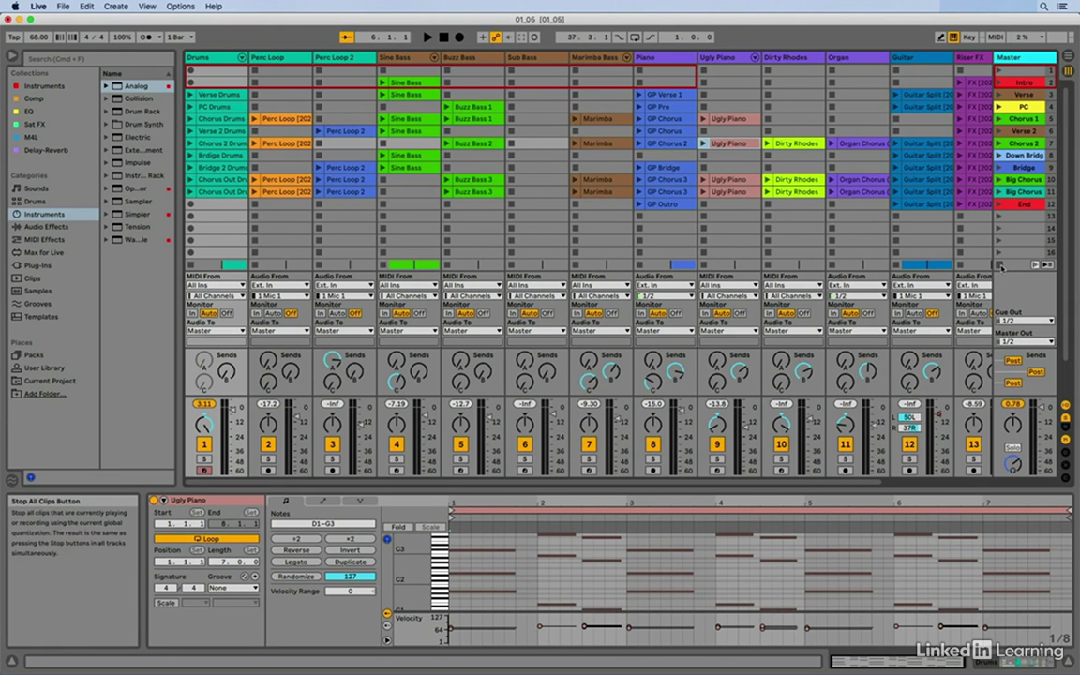
pyautogui.click(999, 265)
pyautogui.click(1000, 265)
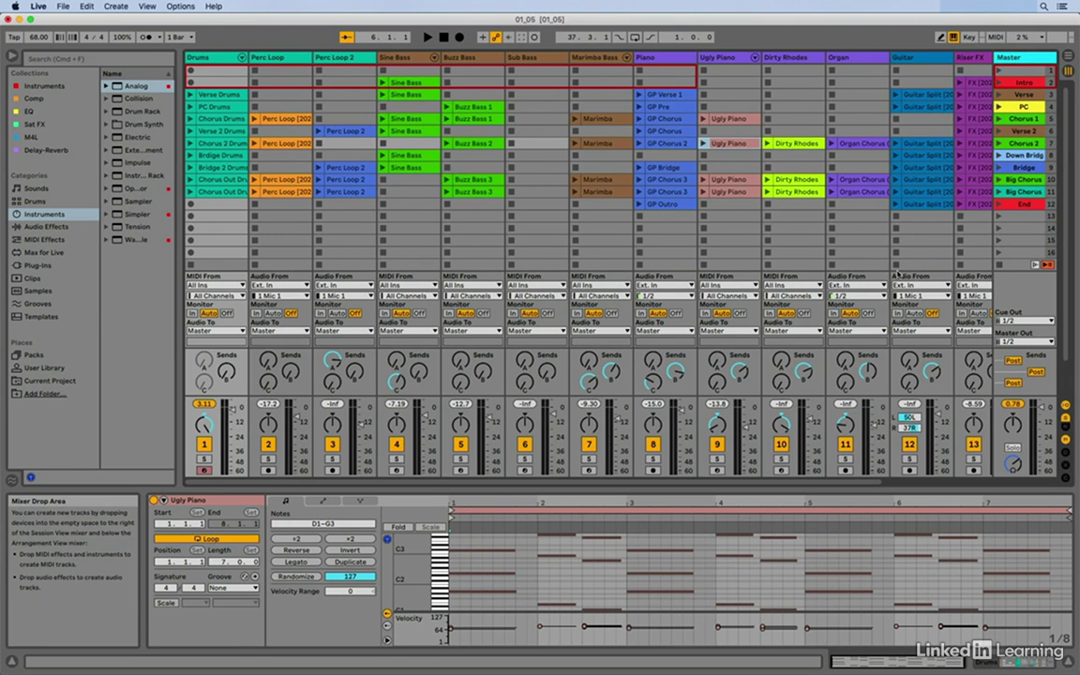
# - Launch the Chorus Drums clip, the Sine Bass clip in the Down Bridge scene and the GP Chorus piano clip in the Verse 2 scene
pyautogui.click(190, 119)
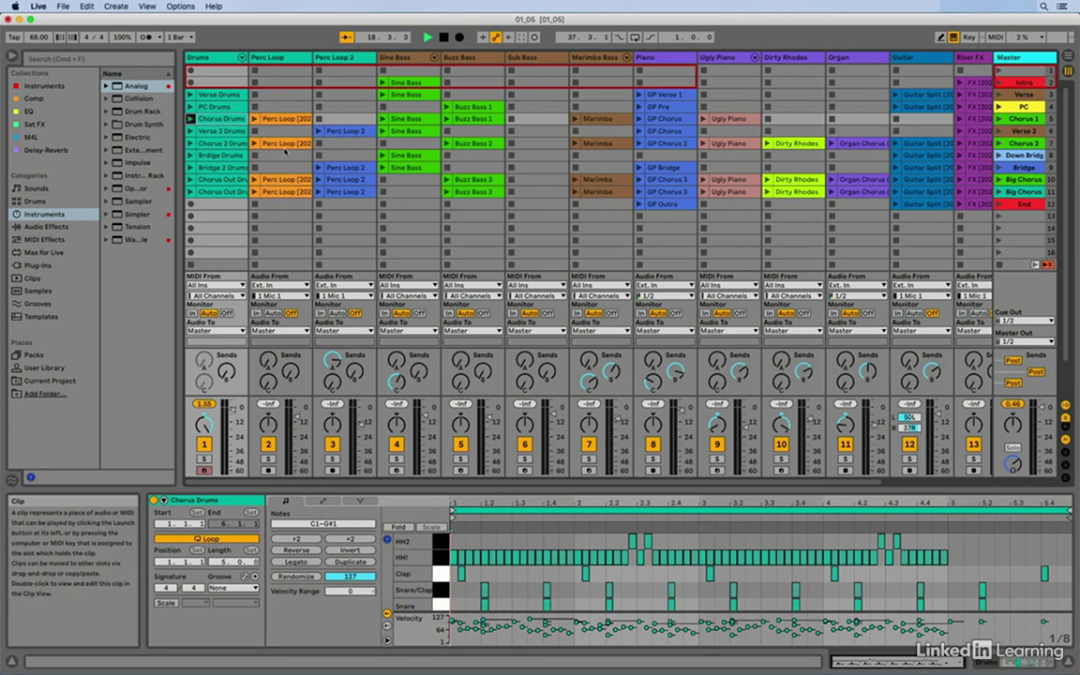
pyautogui.click(407, 155)
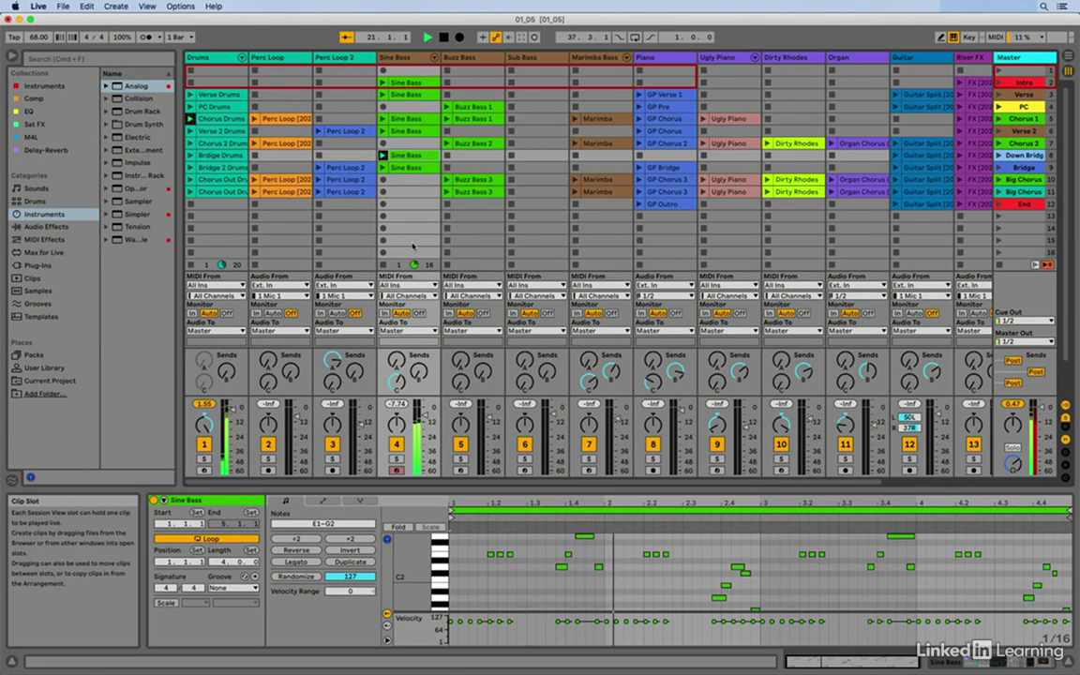
pyautogui.click(639, 131)
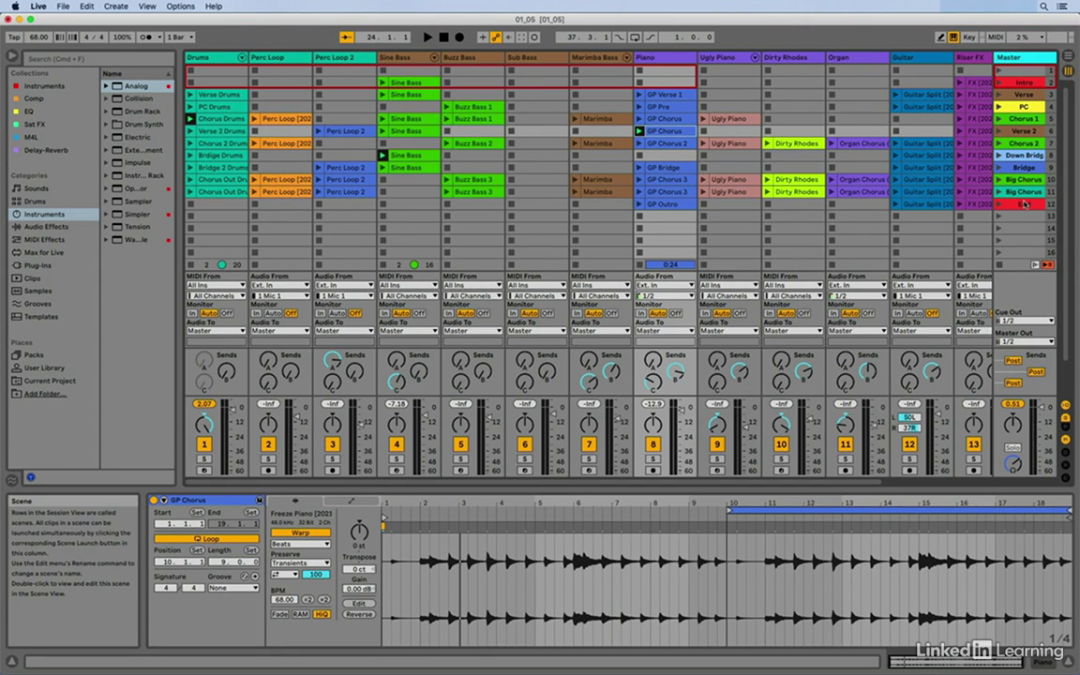
# - Launch the Verse 2 scene, followed by the Chorus 2 scene
pyautogui.click(999, 132)
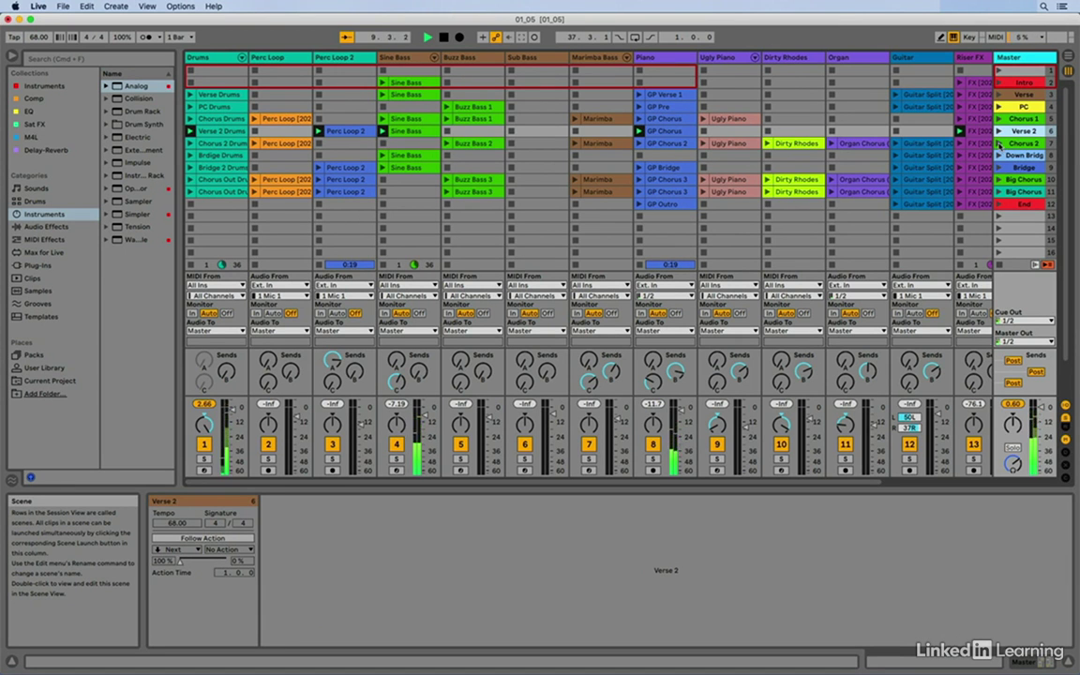
pyautogui.click(999, 144)
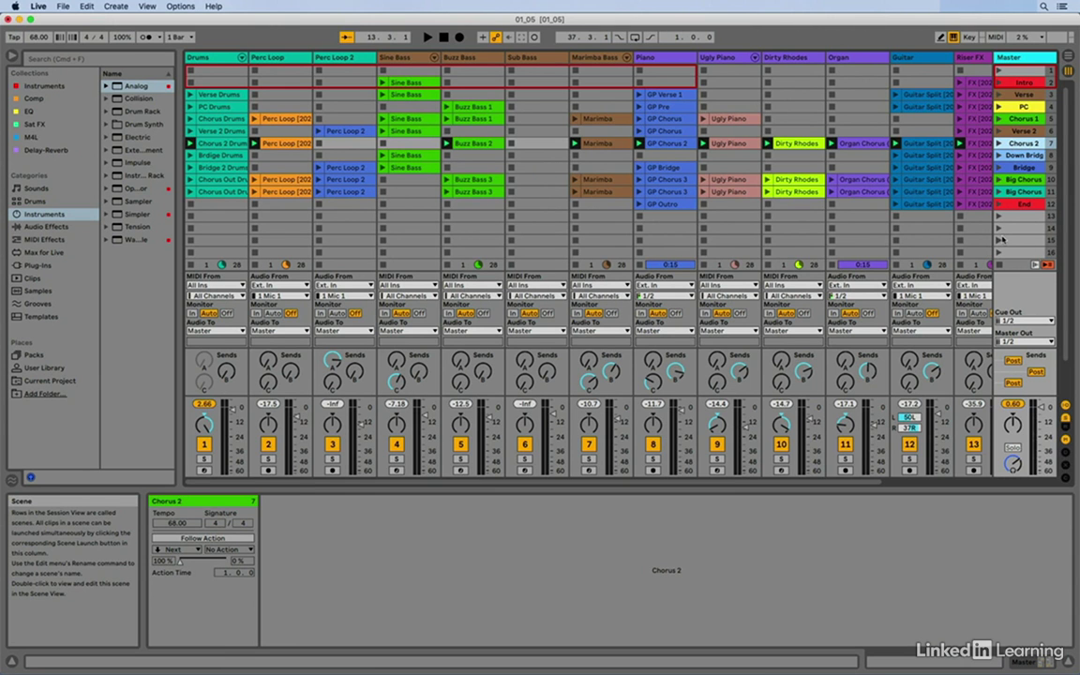
# - Compare the Session and Arrangement Views, and revert playback to the arrangement's clips with Back to Arrangement
pyautogui.press('Tab')
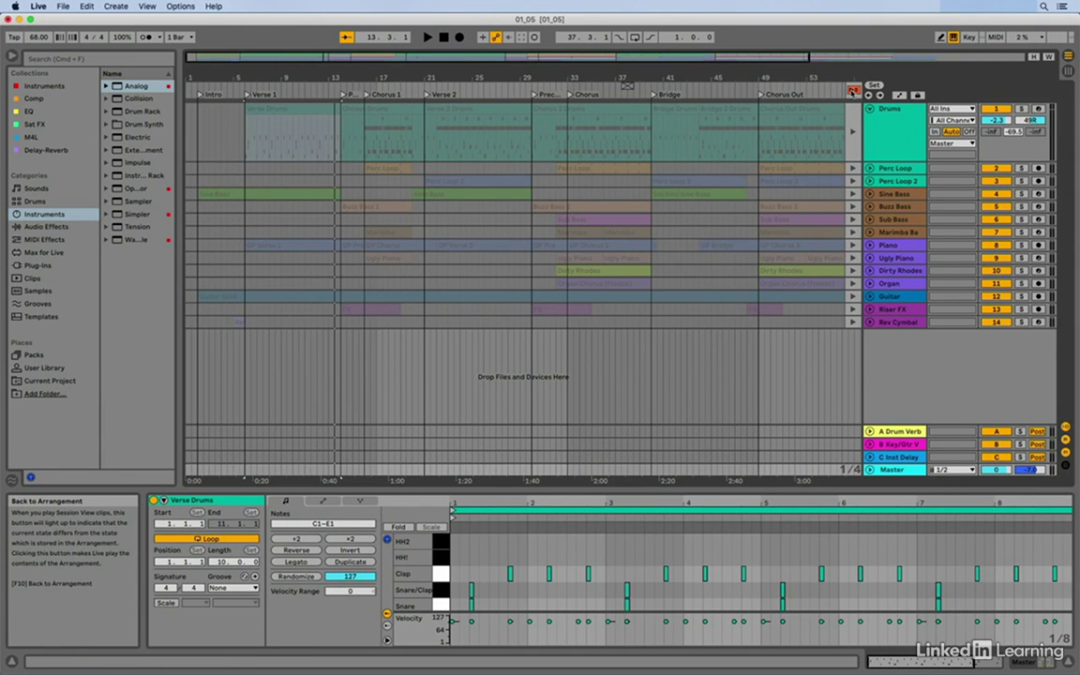
pyautogui.press('Tab')
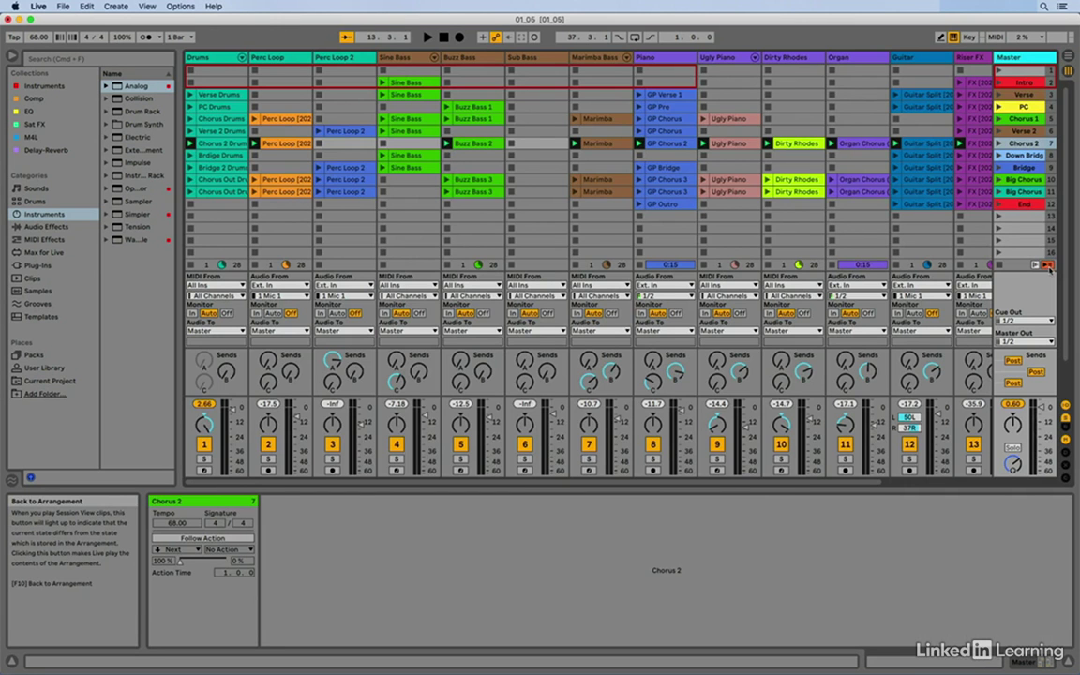
pyautogui.press('Tab')
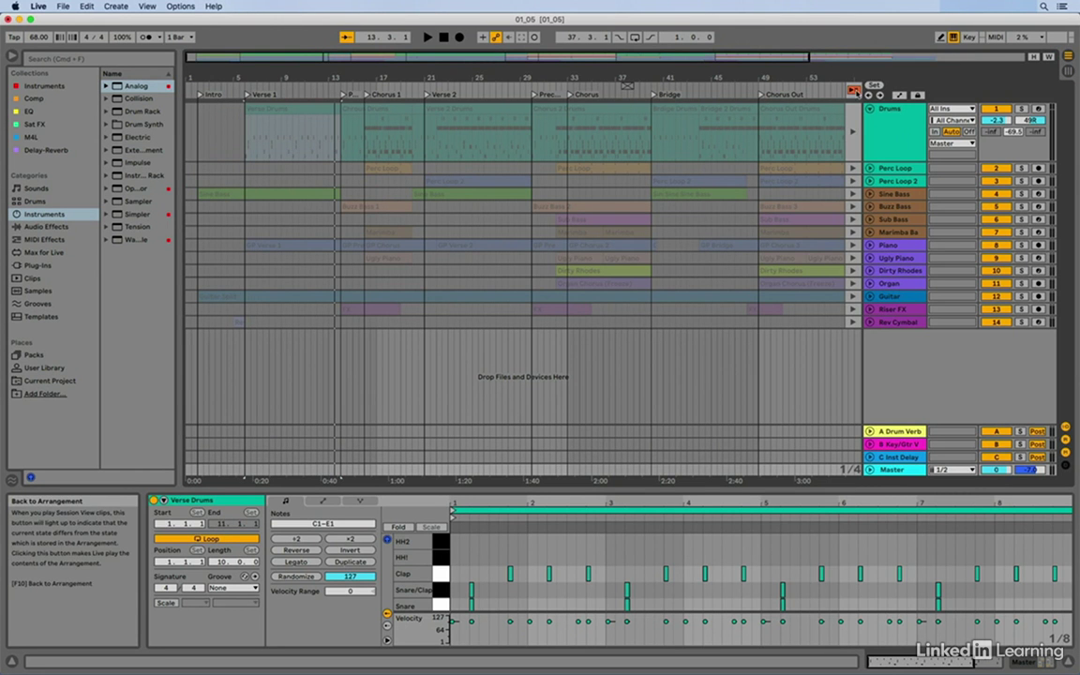
pyautogui.click(854, 91)
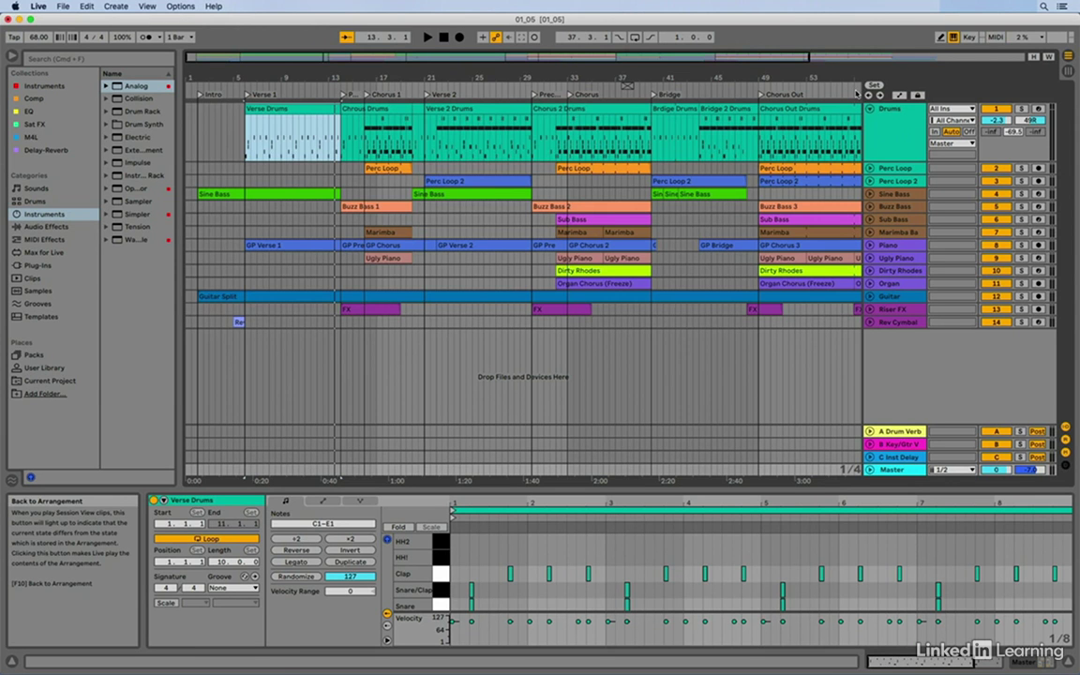
# - Play the arrangement briefly from the start of Verse 1 and stop playback
pyautogui.click(226, 167)
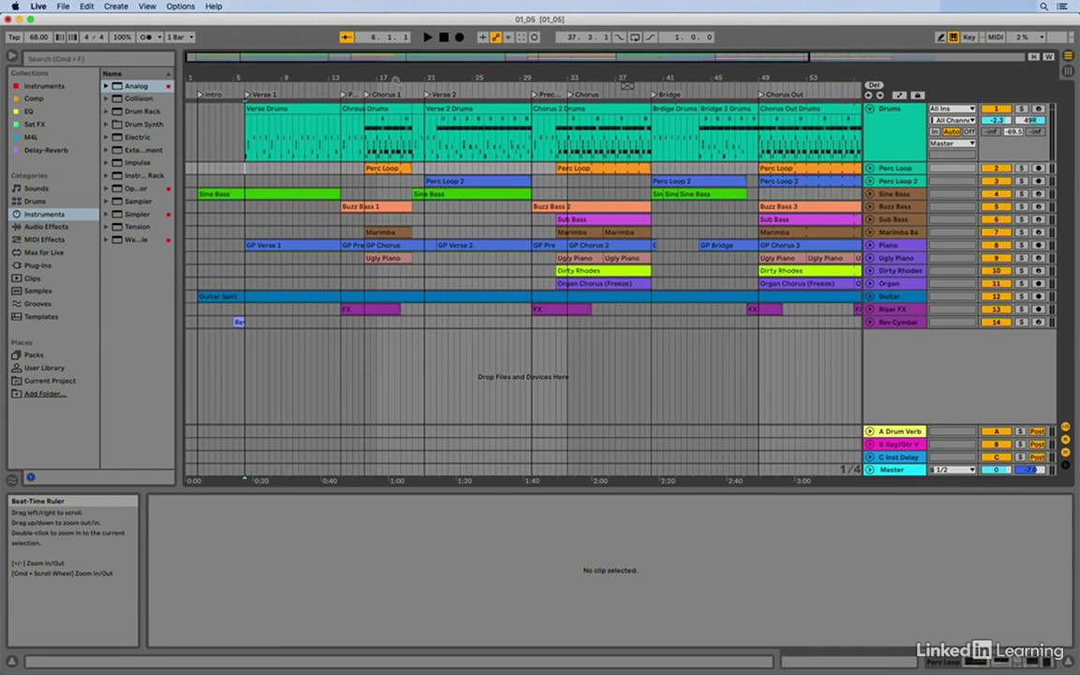
pyautogui.press('space')
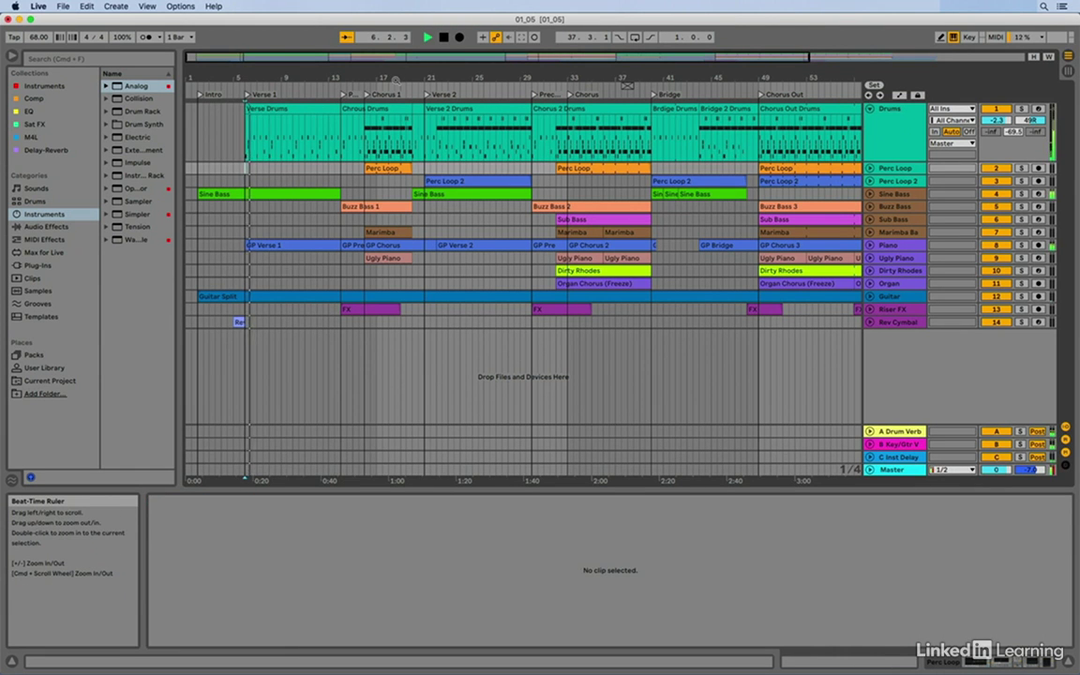
pyautogui.press('space')
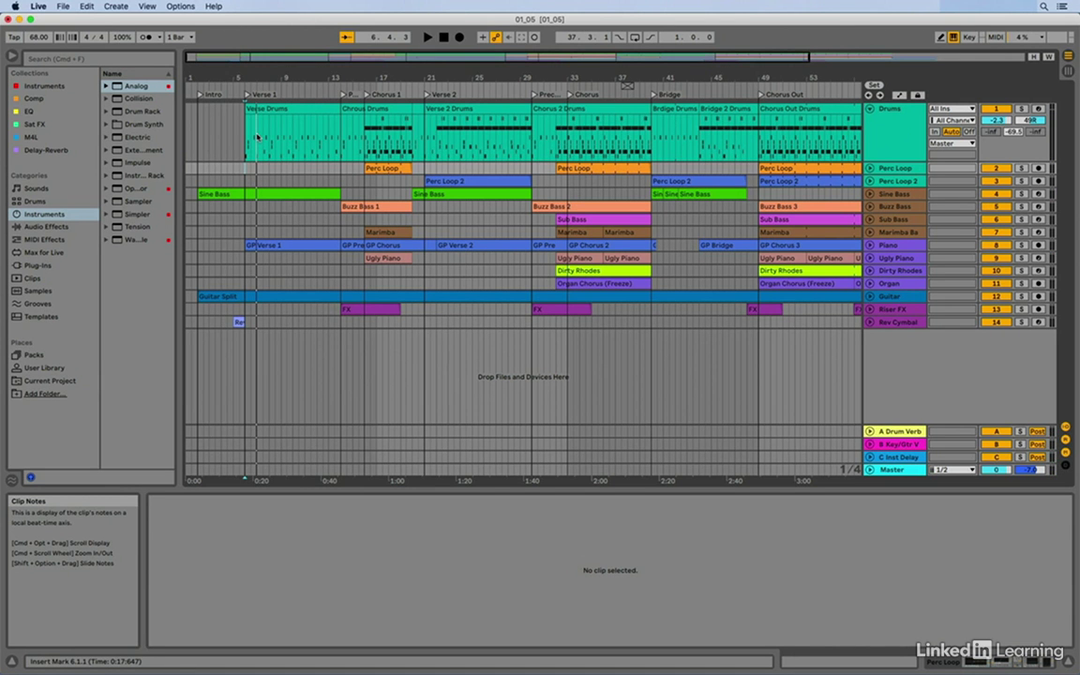
# - Return to the Session View, and hide and restore the mixer's In/Out section
pyautogui.press('Tab')
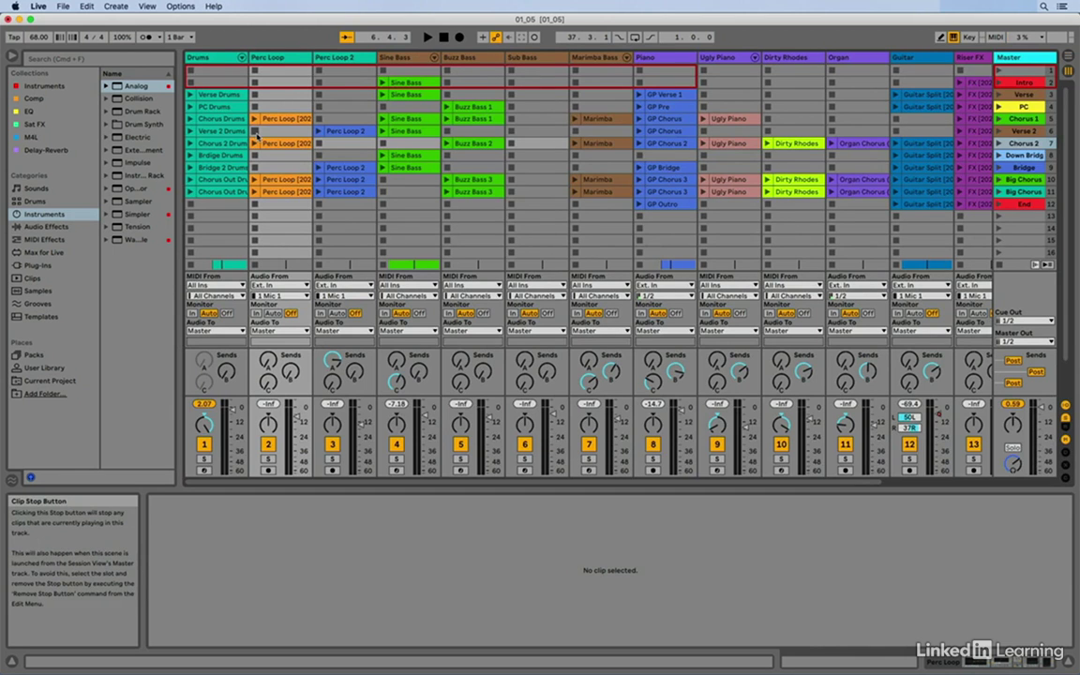
pyautogui.click(1066, 404)
pyautogui.click(1066, 405)
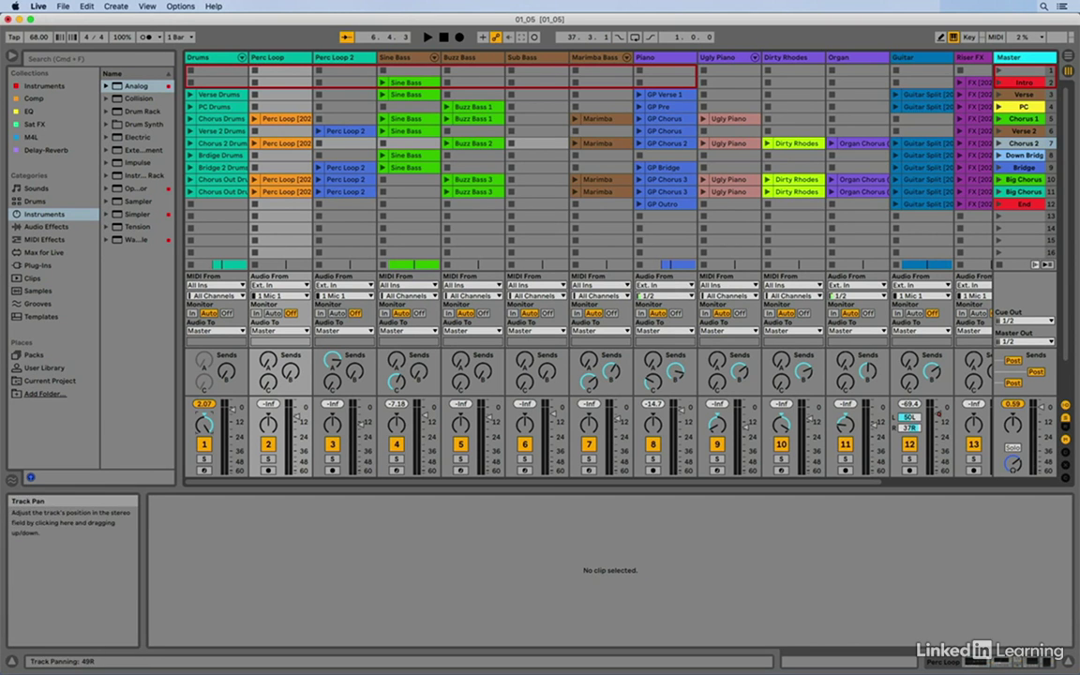
# - Center the Drums track's panning in the Session View and set it to 50L in the Arrangement View
pyautogui.moveTo(204, 424); pyautogui.dragTo(204, 463)
pyautogui.press('Tab')
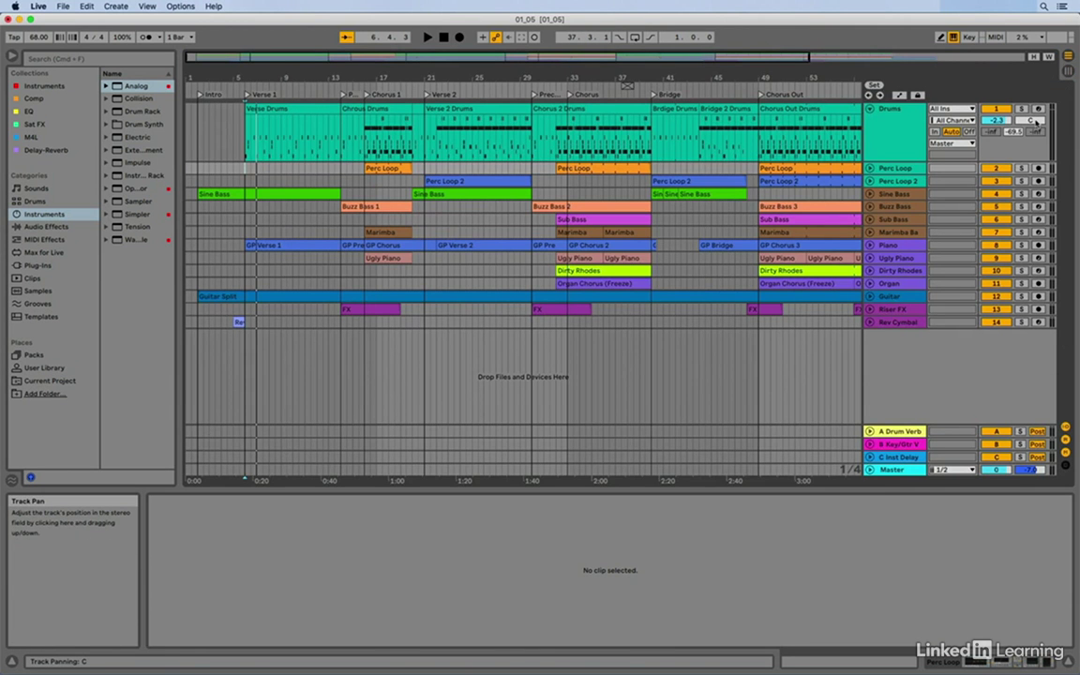
pyautogui.moveTo(1034, 122); pyautogui.dragTo(1034, 168)
# - Compare the Drums panning and the clips in both views, ending in the Session View
pyautogui.press('Tab')
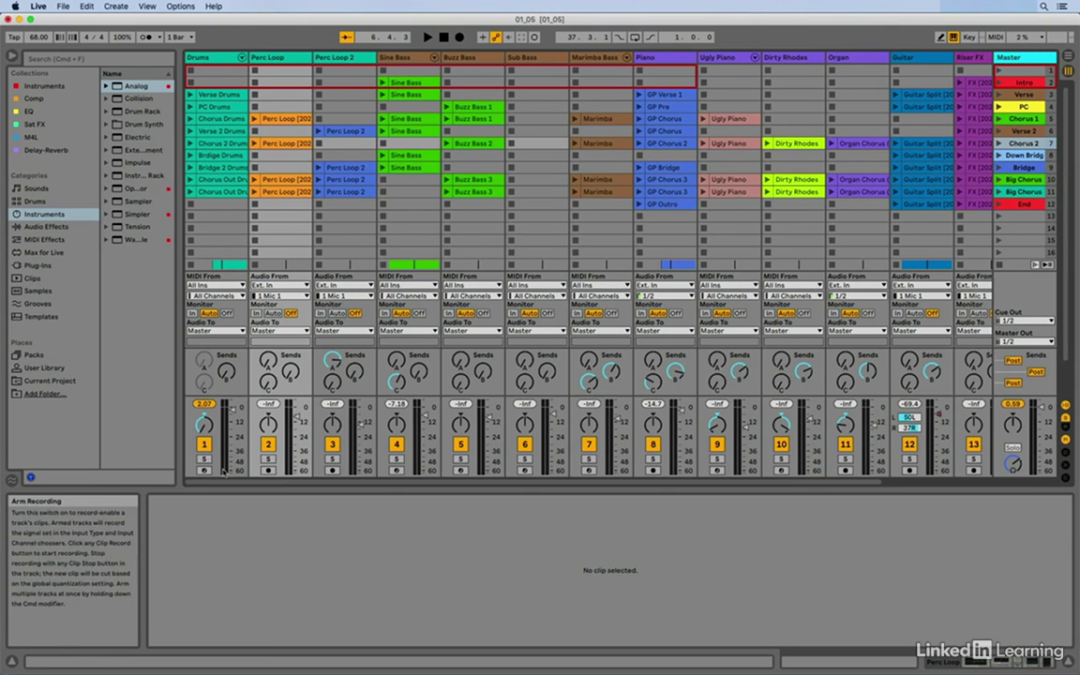
pyautogui.press('Tab')
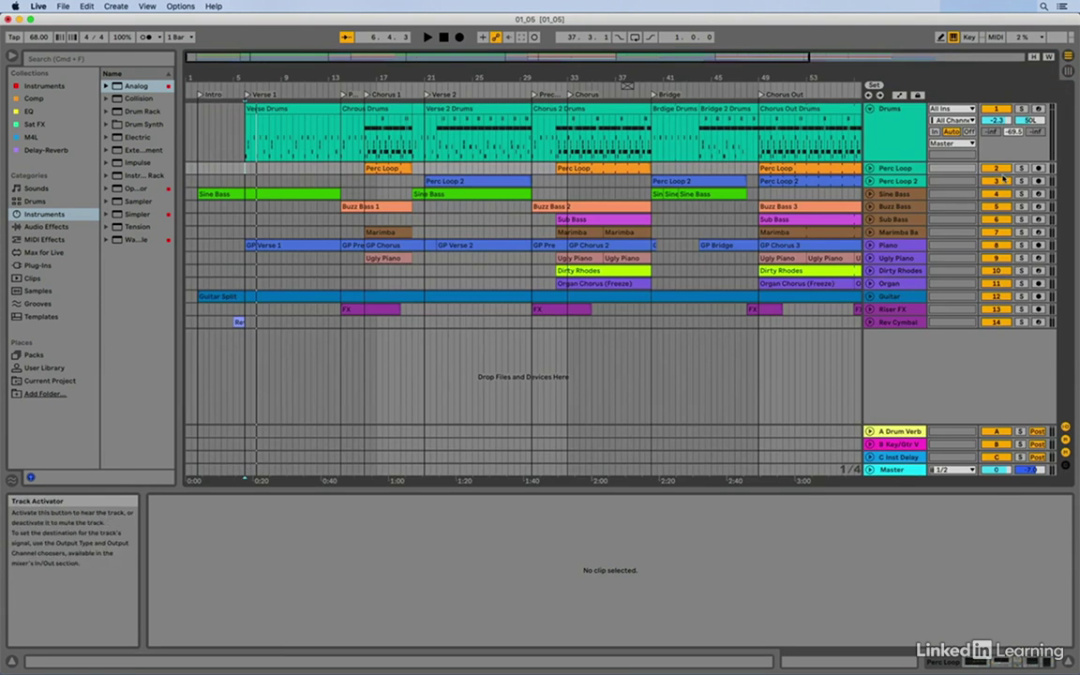
pyautogui.press('Tab')
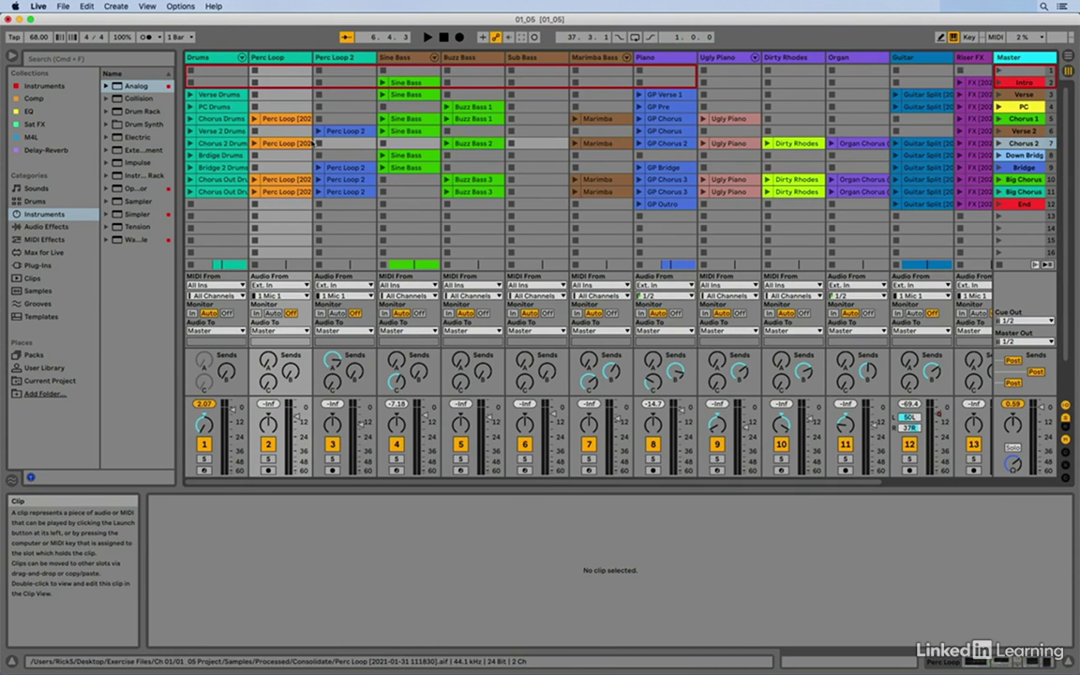
pyautogui.press('Tab')
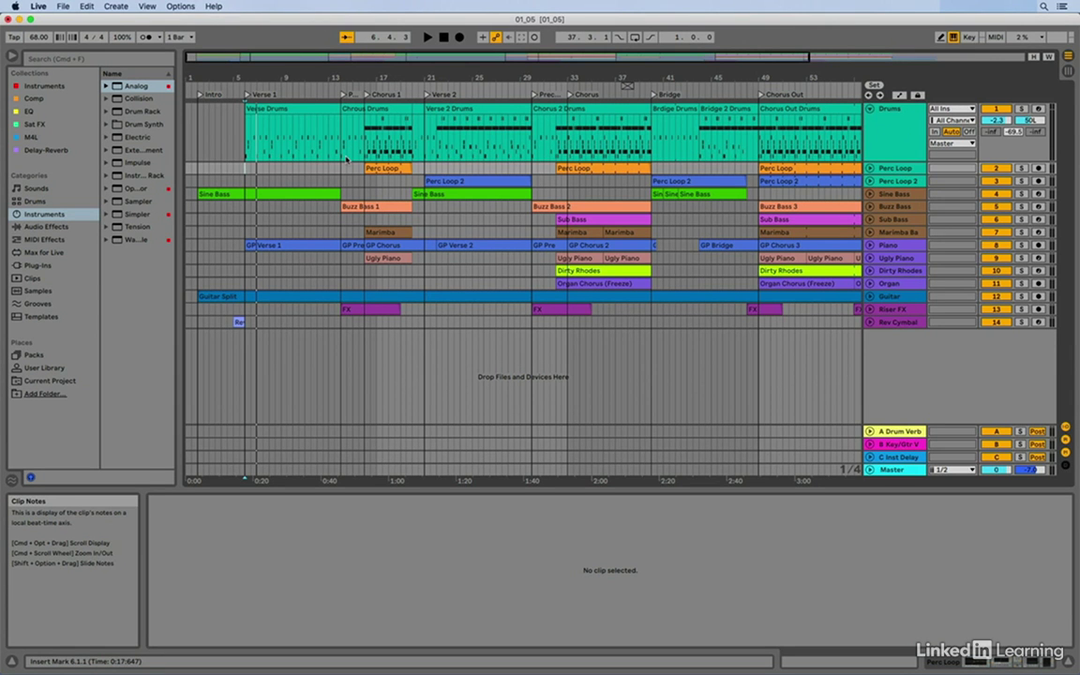
pyautogui.press('Tab')
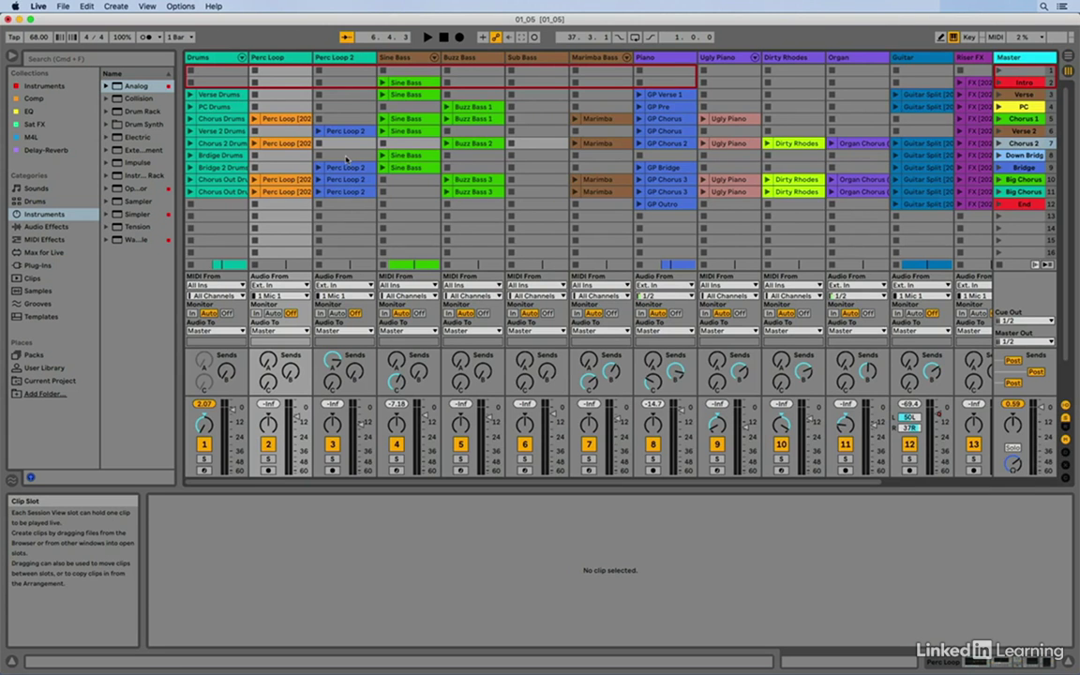